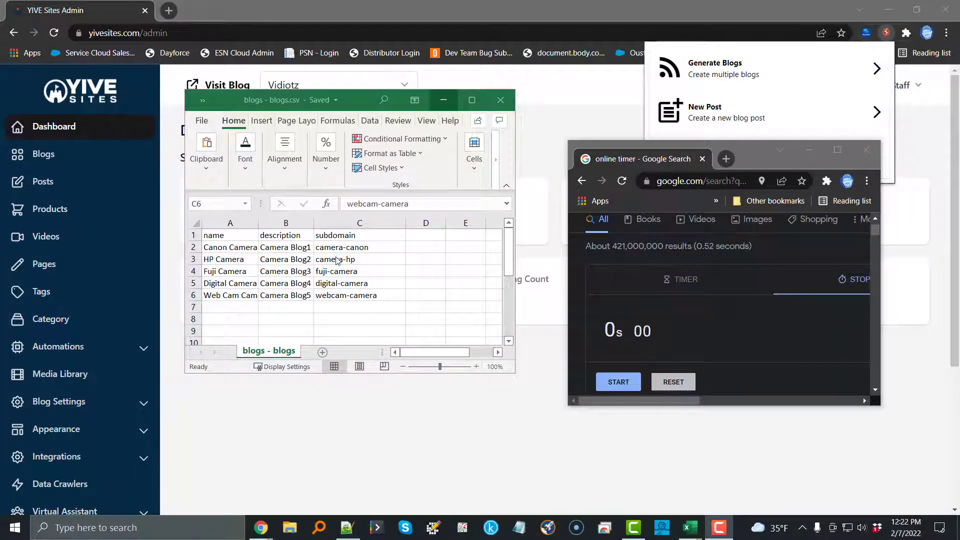
Start the online stopwatch and open AutoYive's Generate Blogs panel
left_click(613, 382)
left_click(724, 65)
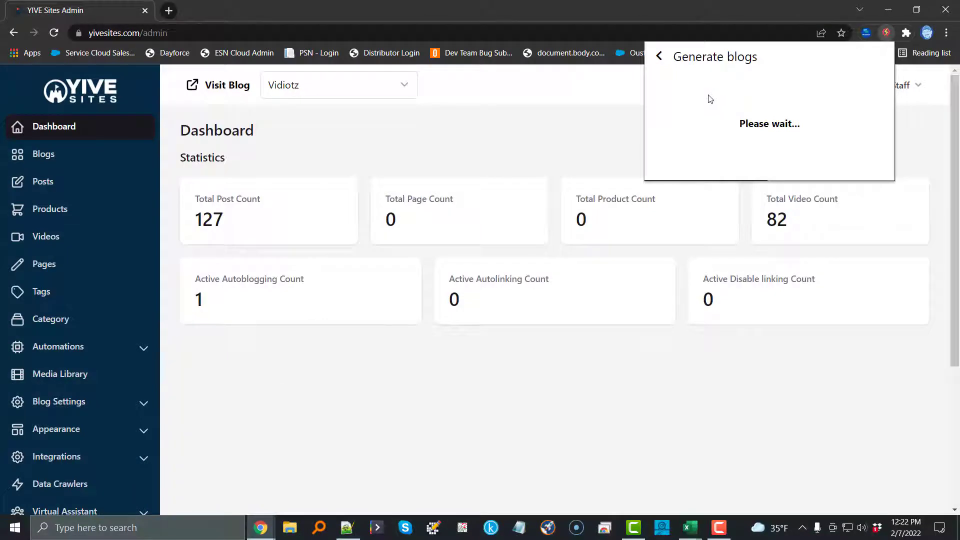
Select the Yivesite Peaceful, Y Watch, Y Video, Sunset, Stillness and Rogue Magazine themes
left_click(683, 180)
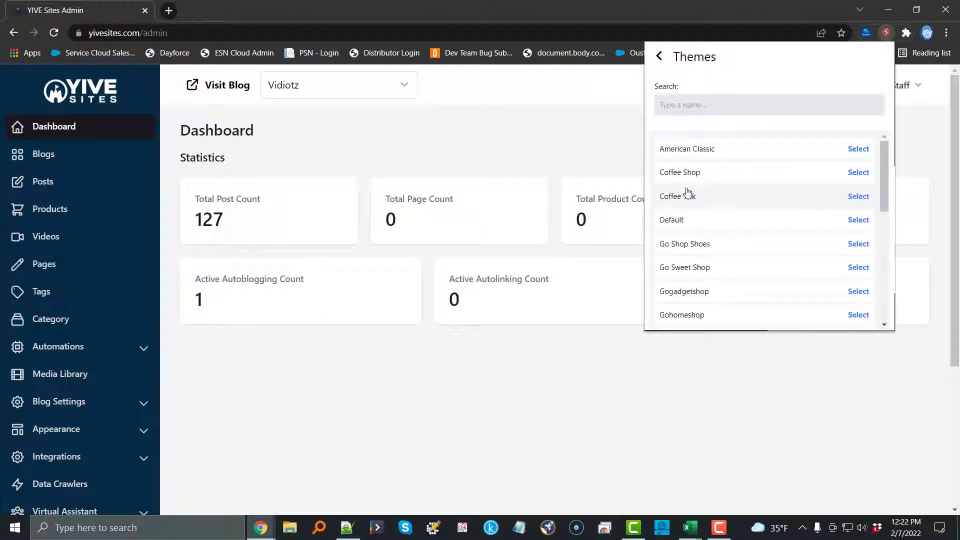
scroll(751, 225, "down", 5)
left_click(858, 315)
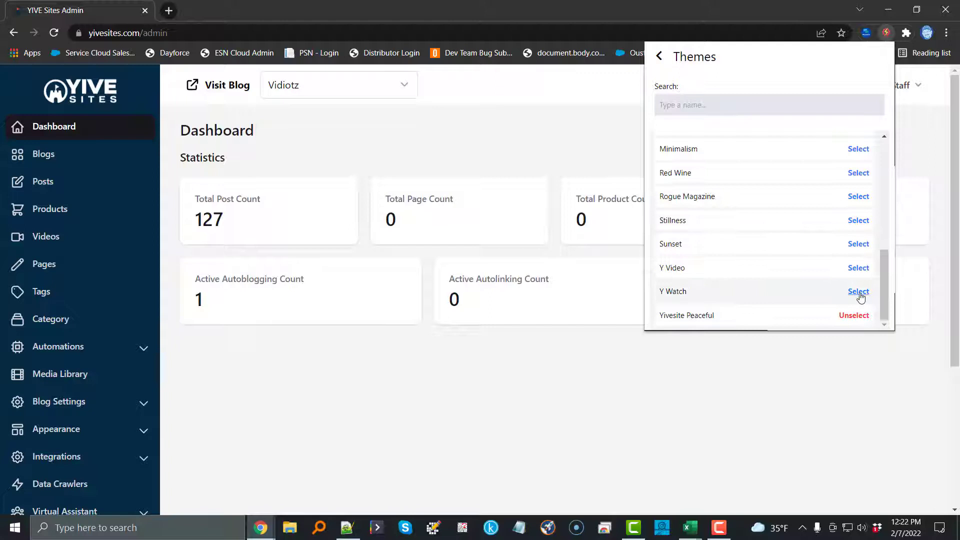
left_click(858, 291)
left_click(858, 268)
left_click(859, 243)
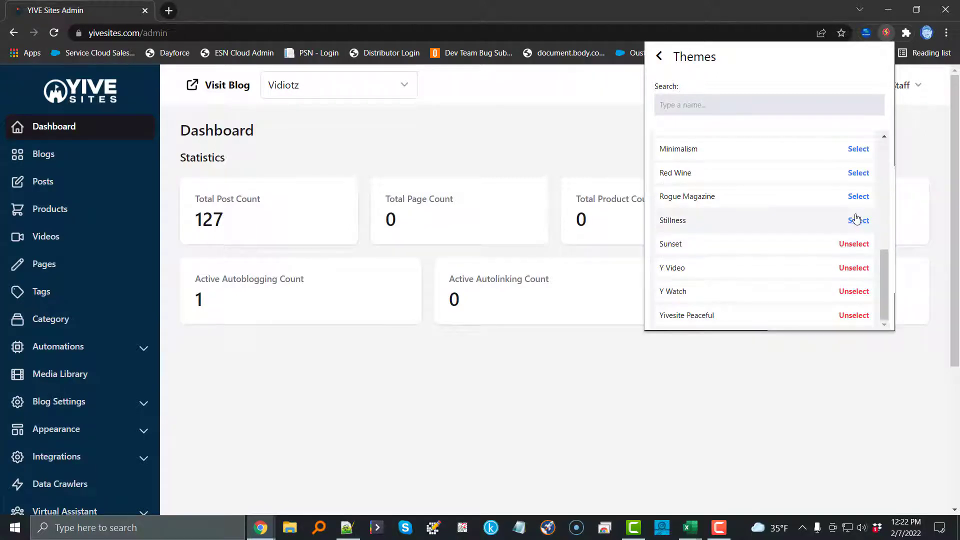
left_click(858, 197)
left_click(859, 220)
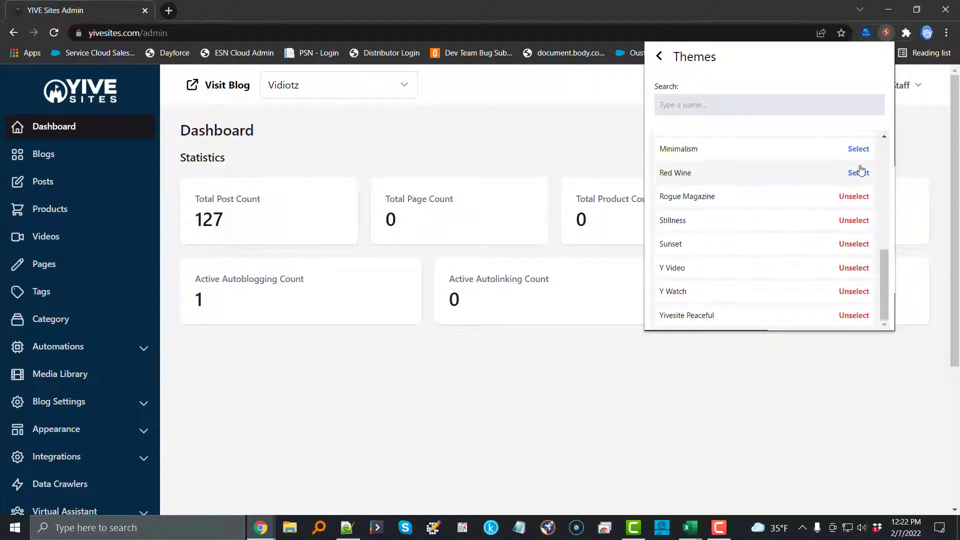
Also select Red Wine, Minimalism, Magazine5, Magazine Sports, Journal, How To and Default themes
left_click(859, 172)
left_click(859, 149)
scroll(859, 188, "up", 2)
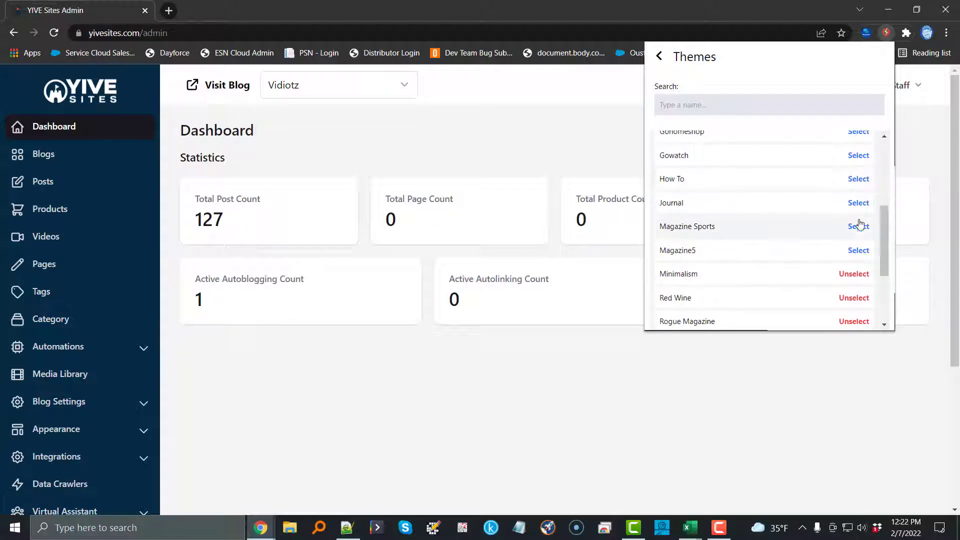
left_click(858, 250)
left_click(858, 226)
left_click(858, 203)
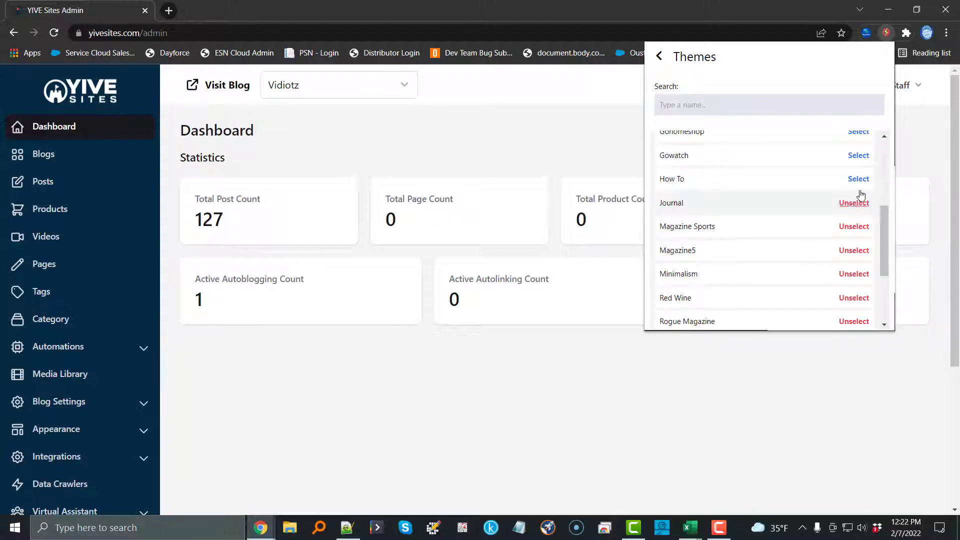
left_click(859, 179)
scroll(859, 180, "up", 2)
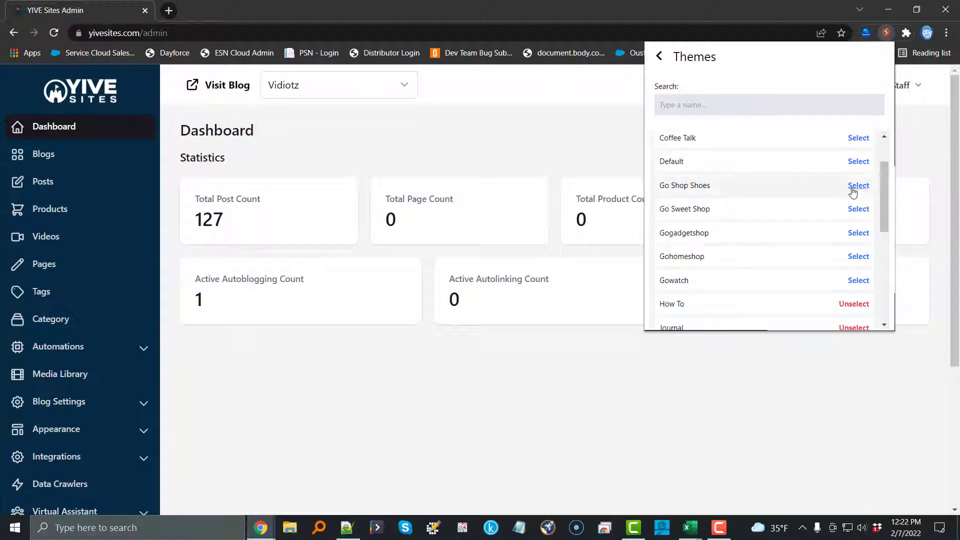
left_click(859, 162)
left_click(660, 56)
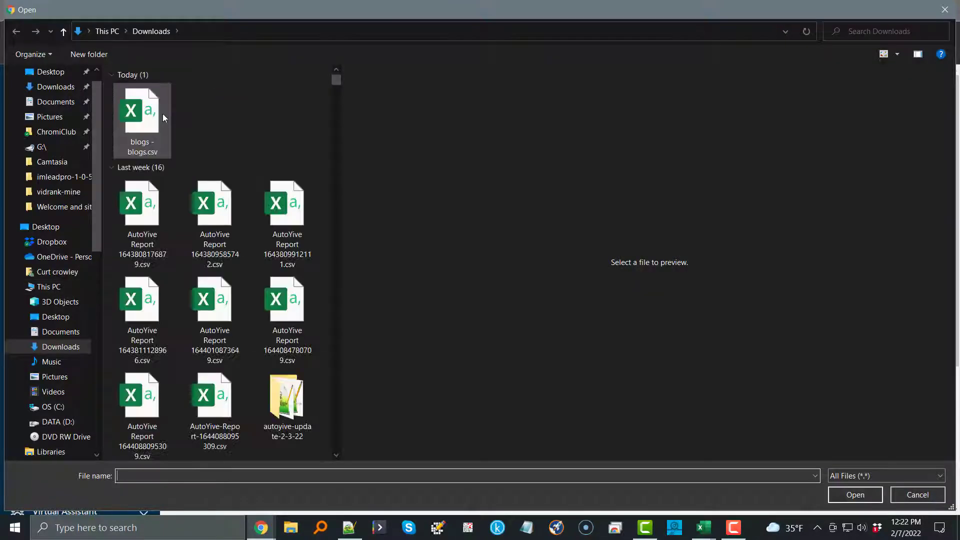
Import the blogs - blogs.csv file from Downloads
left_click(156, 110)
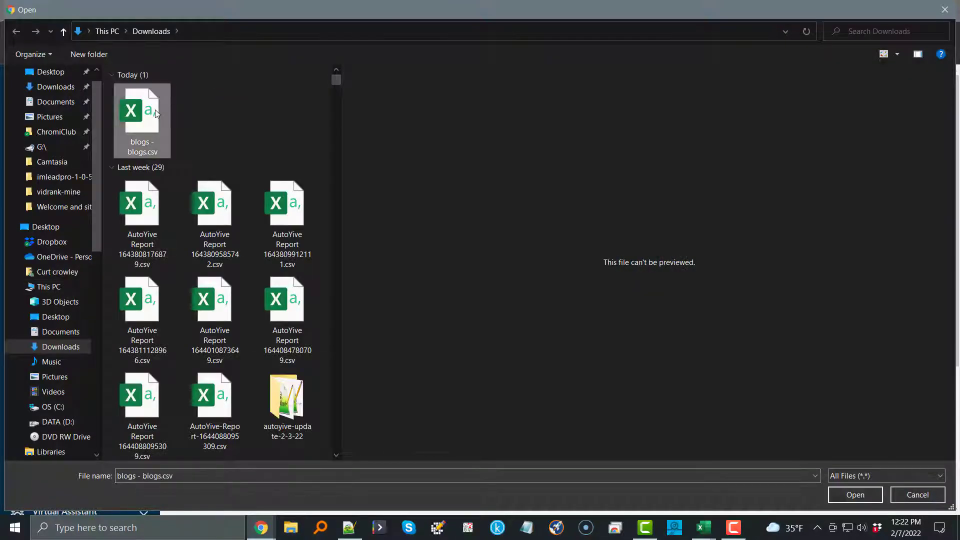
left_click(856, 496)
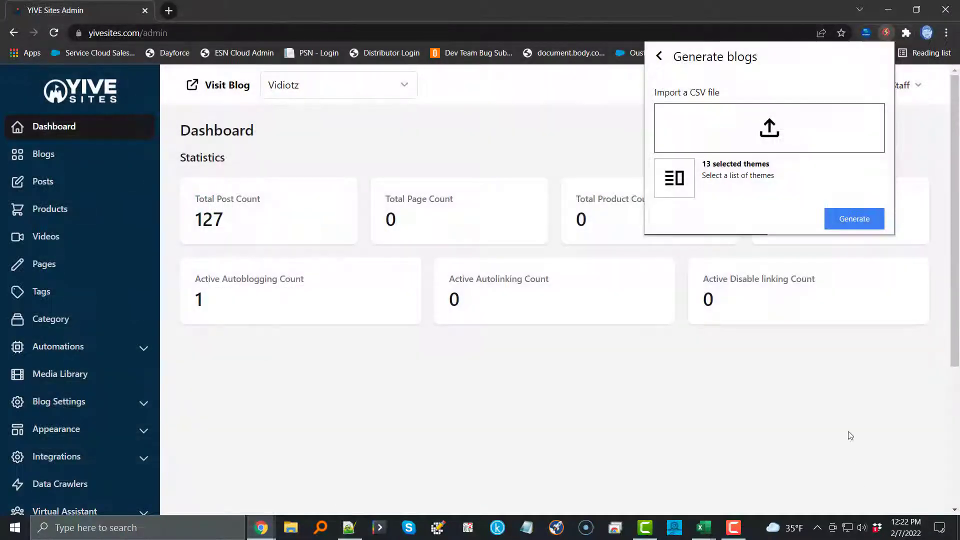
Generate the five blogs, timing the run and stopping the stopwatch at 5/5
left_click(844, 220)
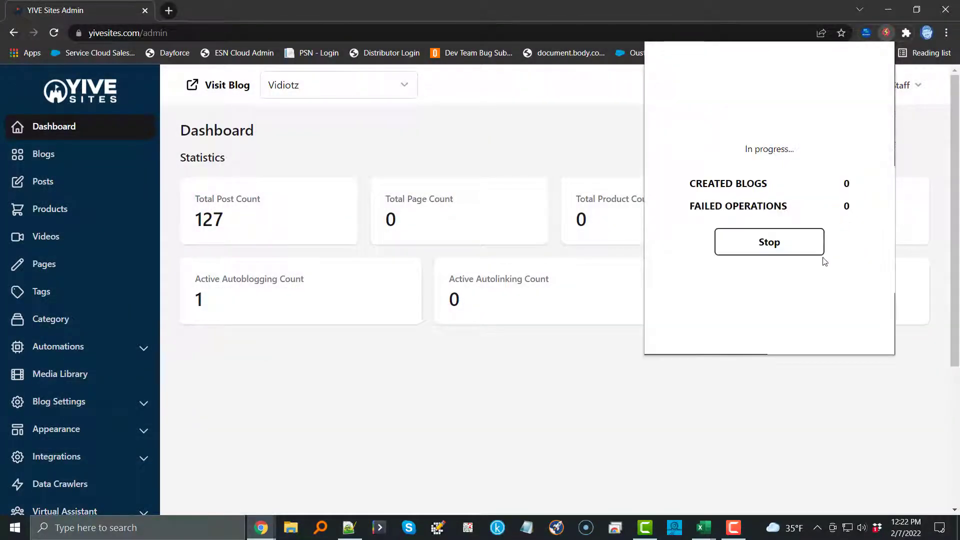
left_click(262, 527)
left_click(330, 465)
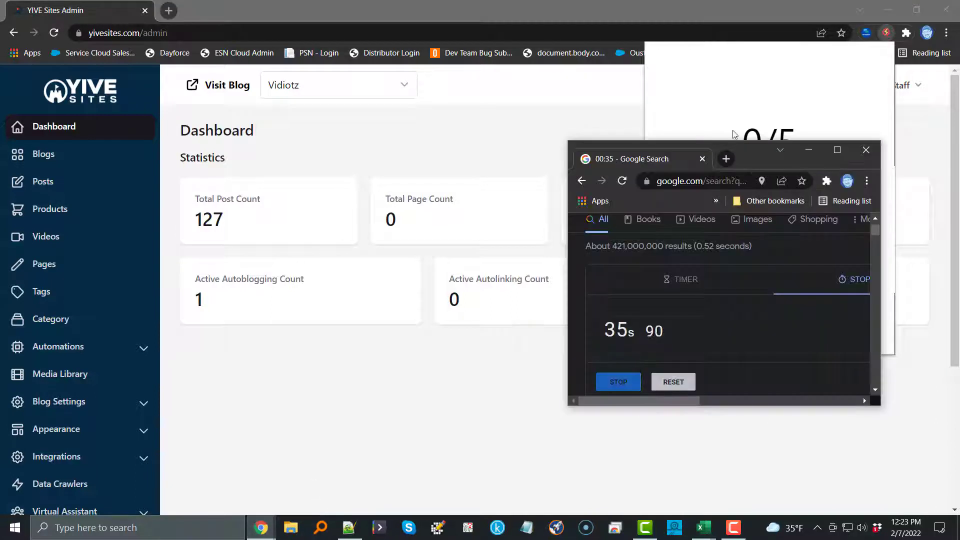
left_click_drag(751, 151, 503, 108)
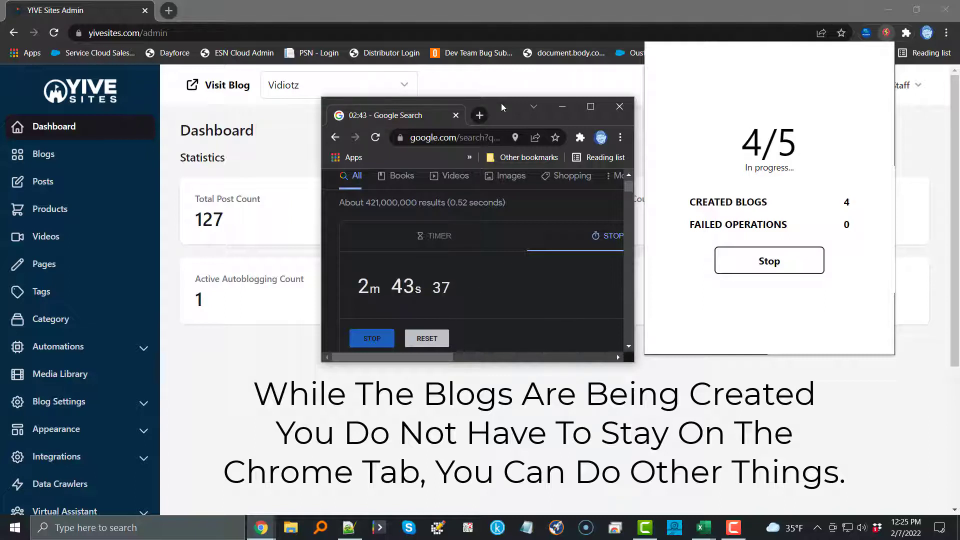
left_click(373, 340)
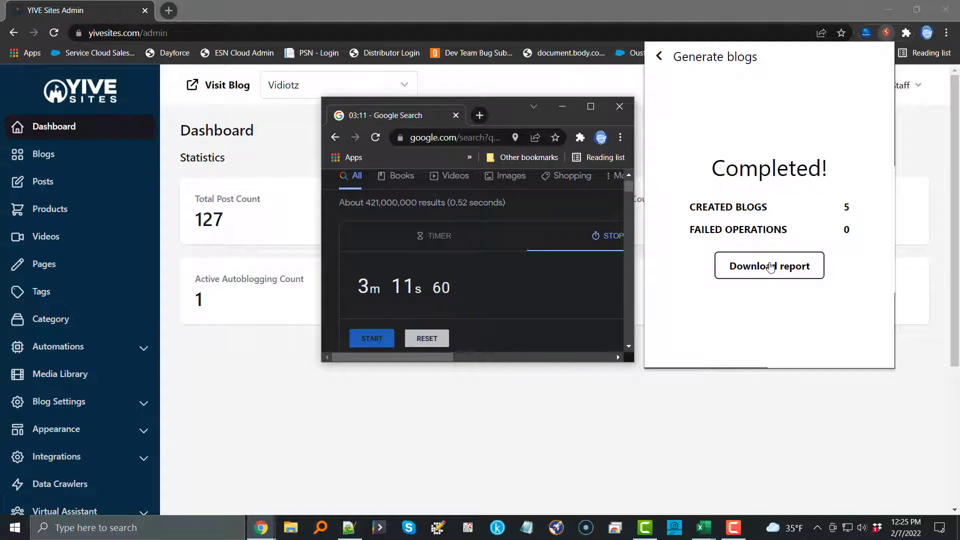
Download the generation report, review it in Excel, then minimize both workbooks
left_click(771, 267)
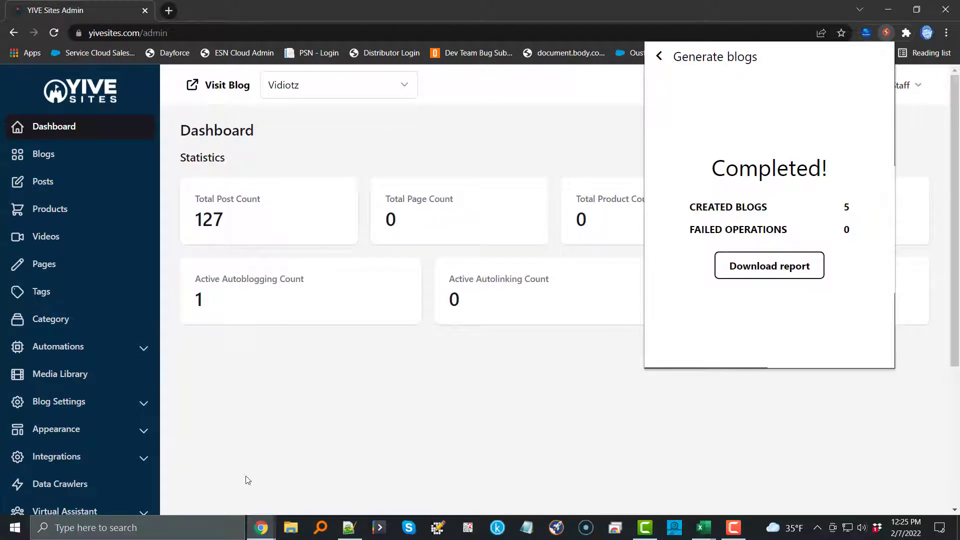
left_click(290, 528)
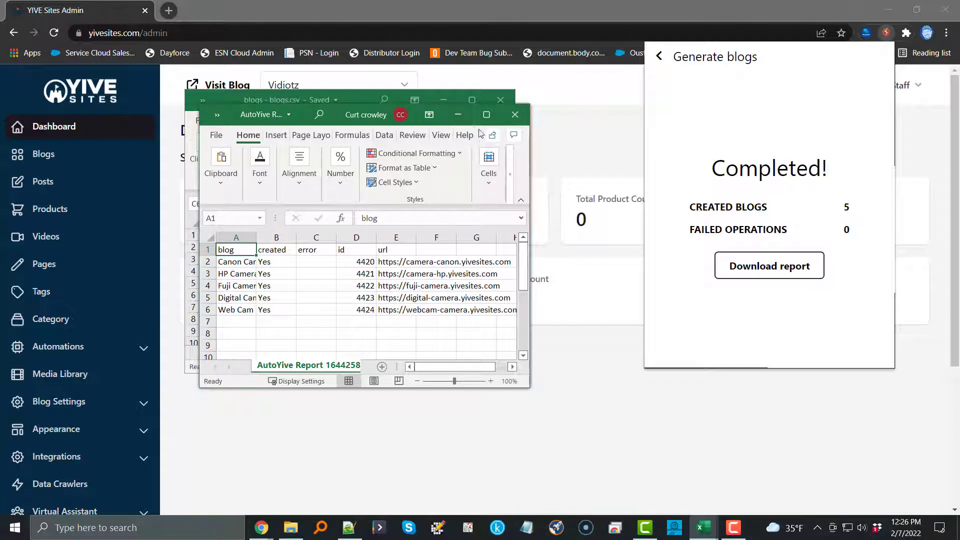
left_click(456, 114)
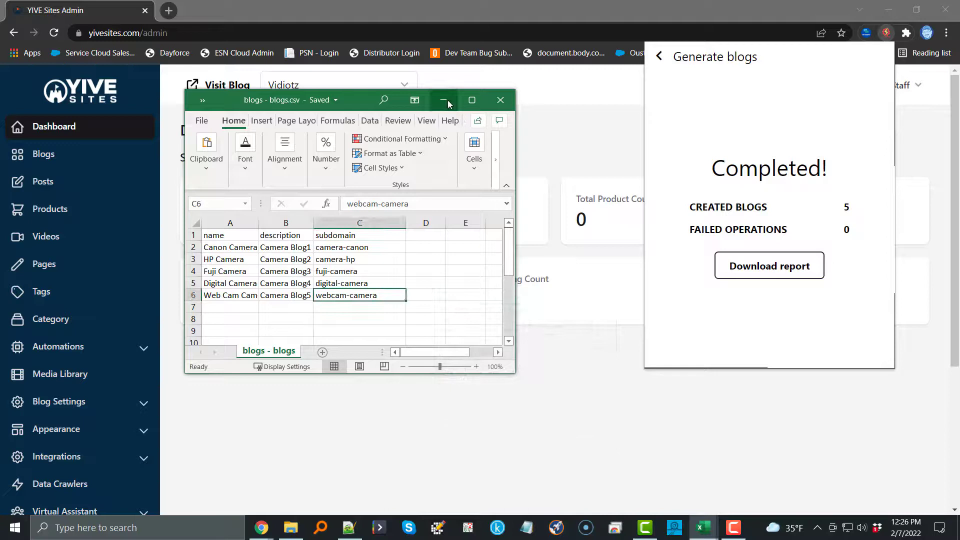
left_click(448, 100)
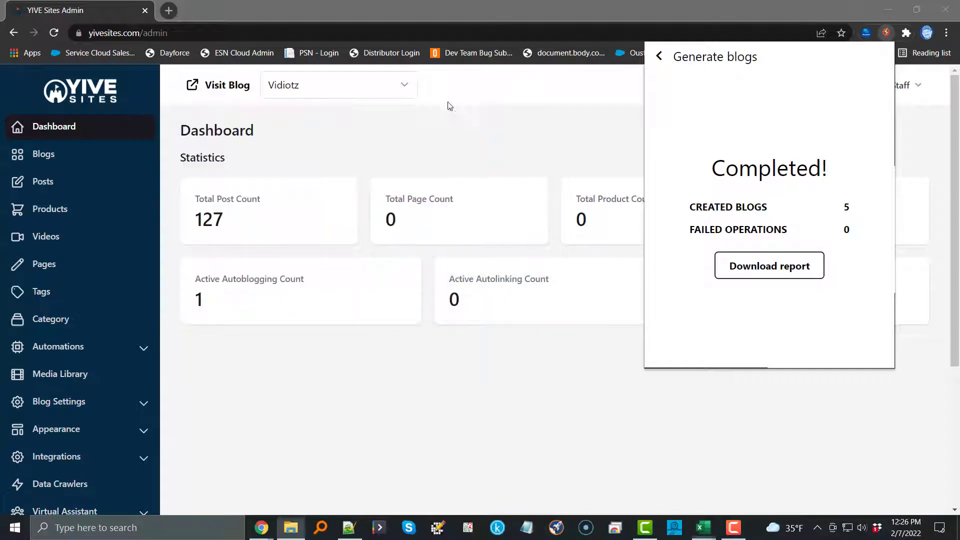
Start a New Post in AutoYive targeting all five camera blogs
left_click(579, 131)
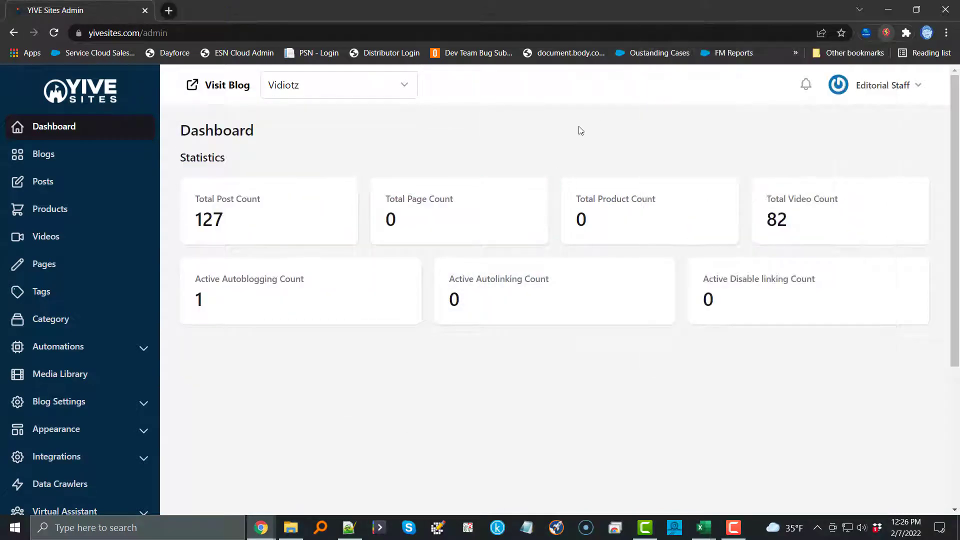
left_click(889, 34)
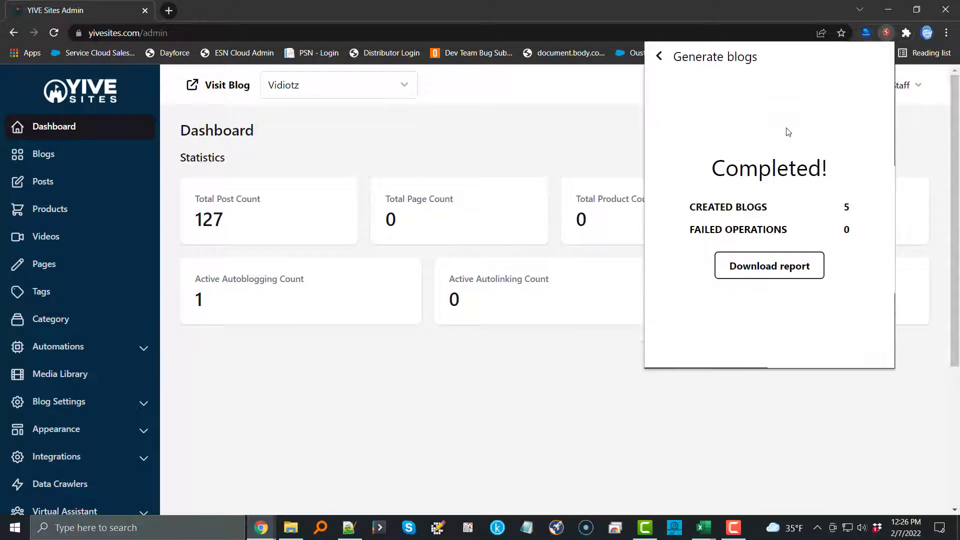
left_click(660, 57)
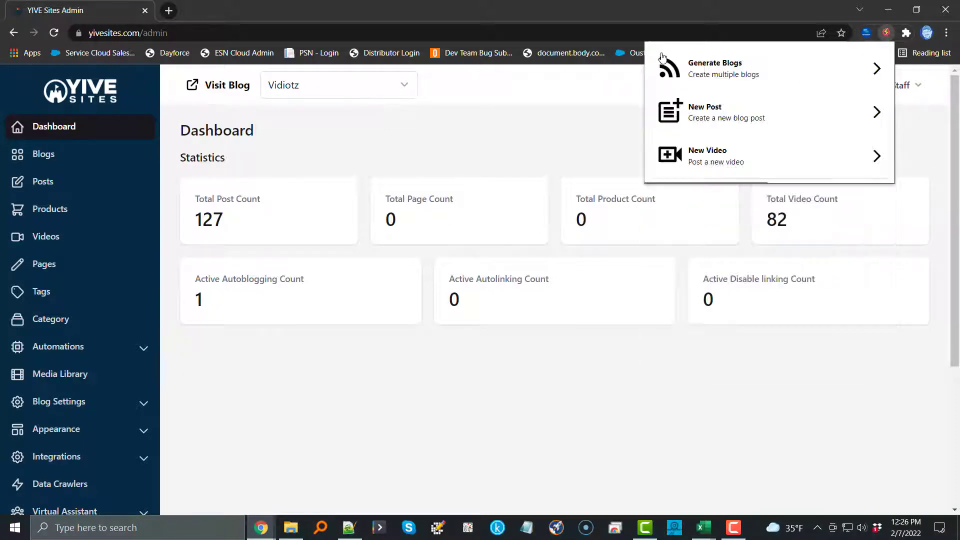
left_click(703, 113)
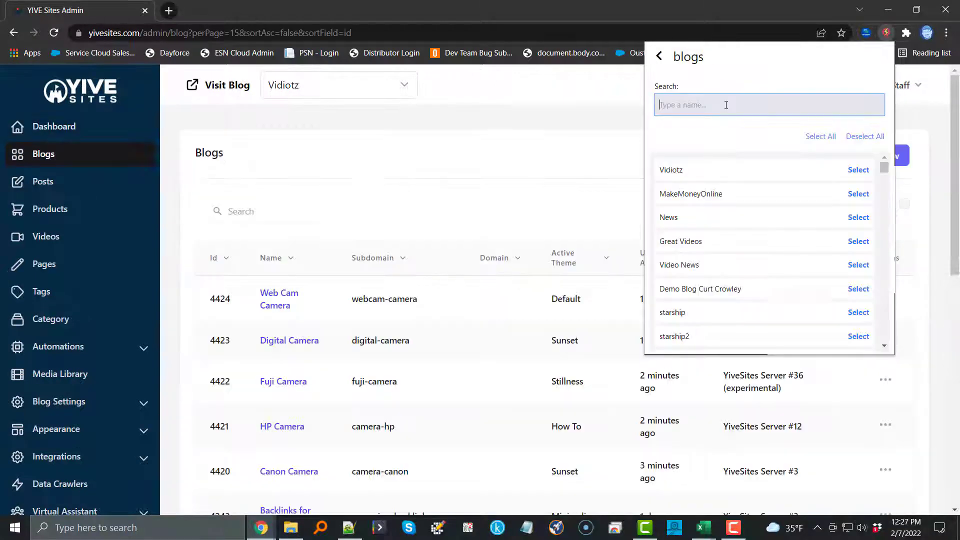
type("camera")
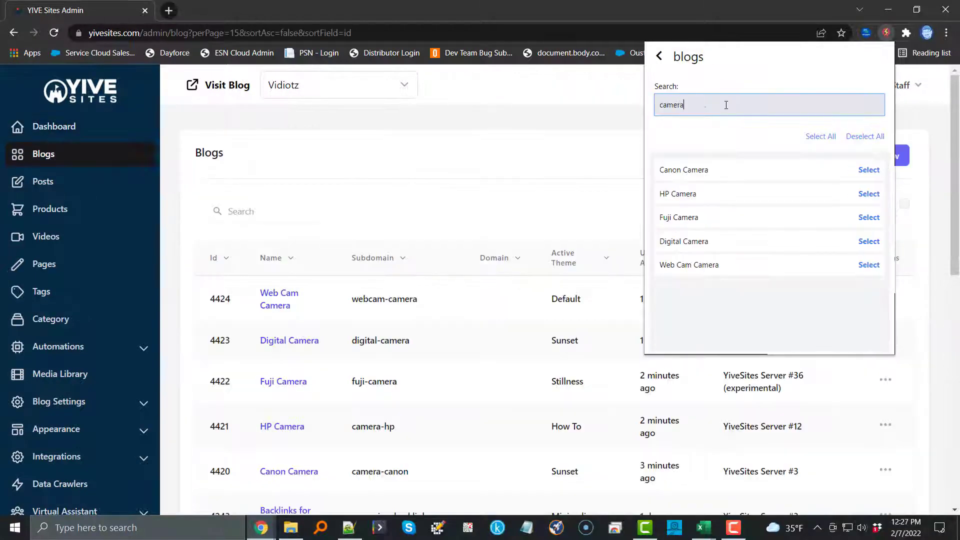
left_click(821, 138)
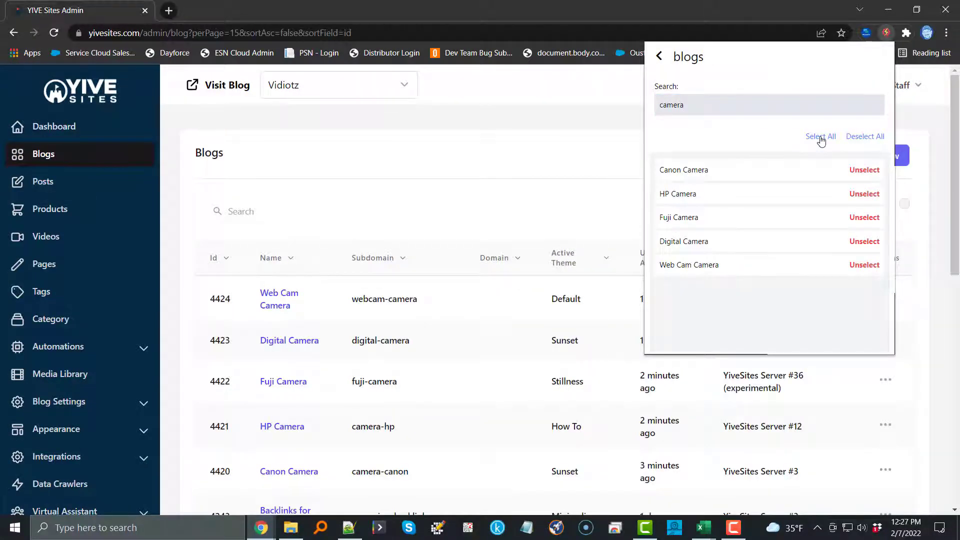
left_click(659, 58)
Paste the spun article as content and copy its spintax headline into the Title
left_click(684, 192)
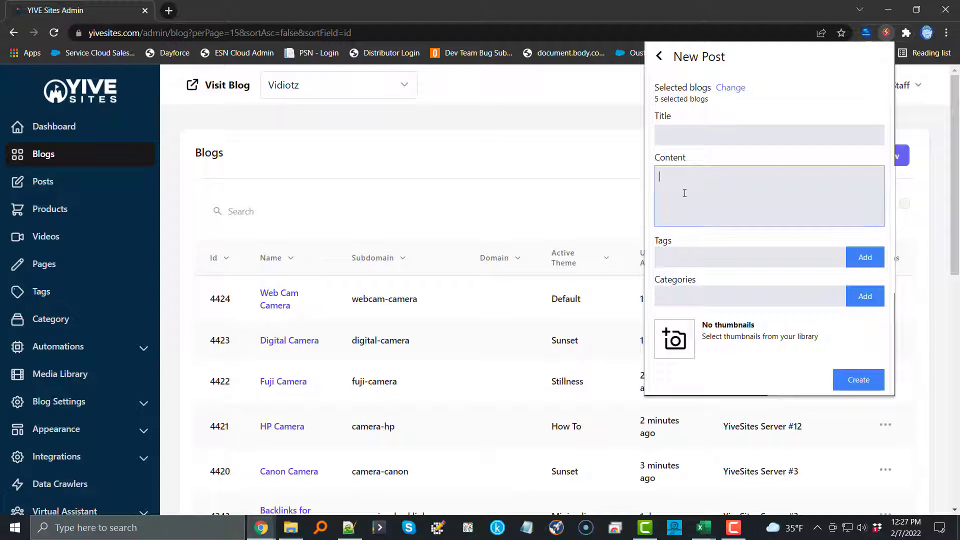
key("ctrl+v")
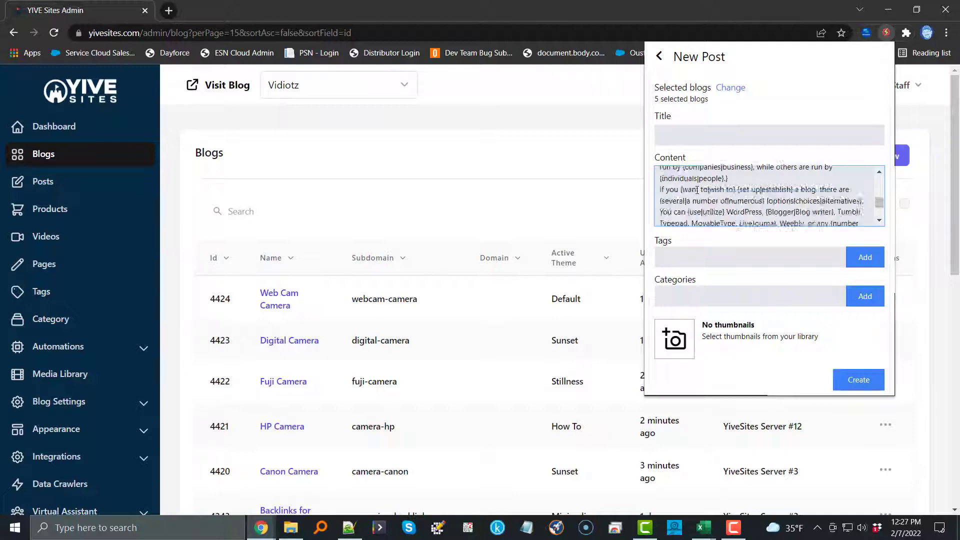
scroll(700, 193, "up", 10)
scroll(700, 187, "up", 2)
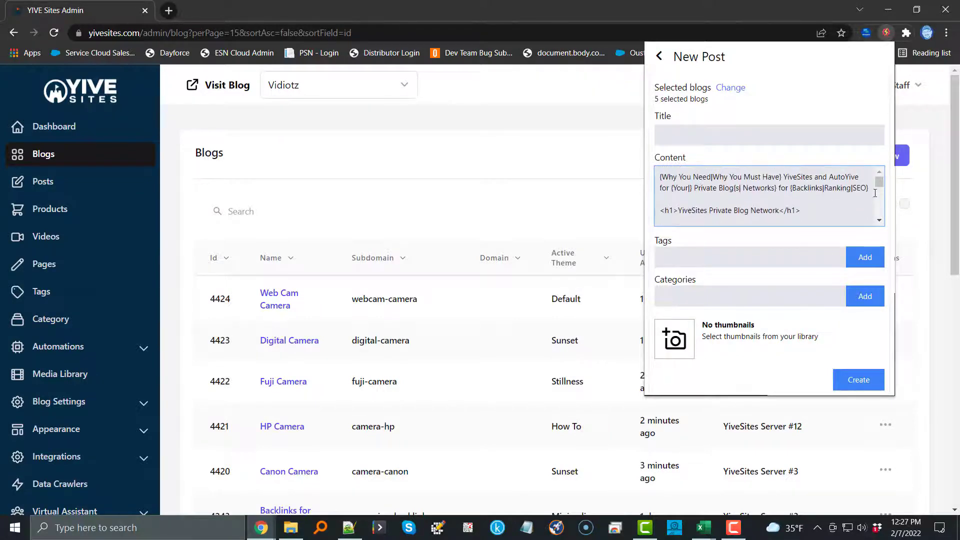
left_click_drag(870, 188, 647, 175)
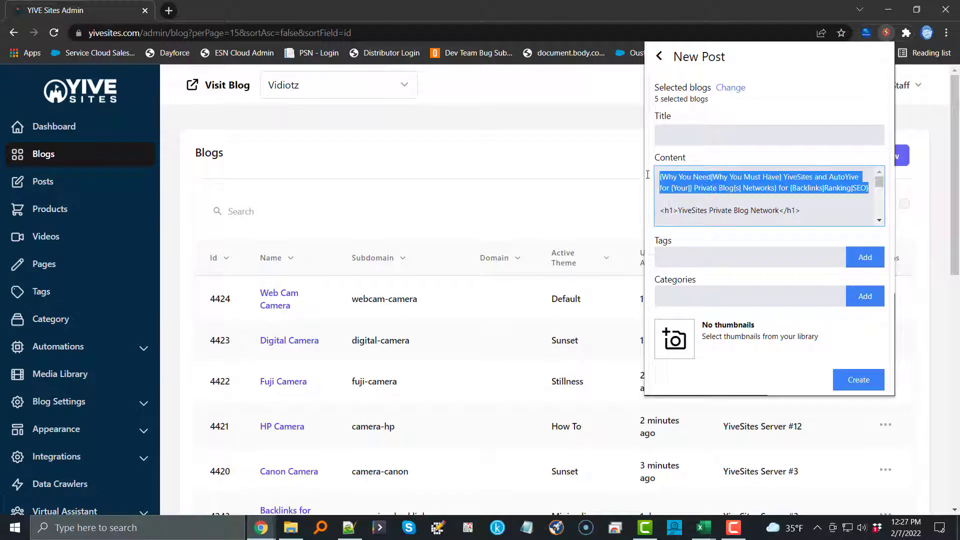
right_click(673, 181)
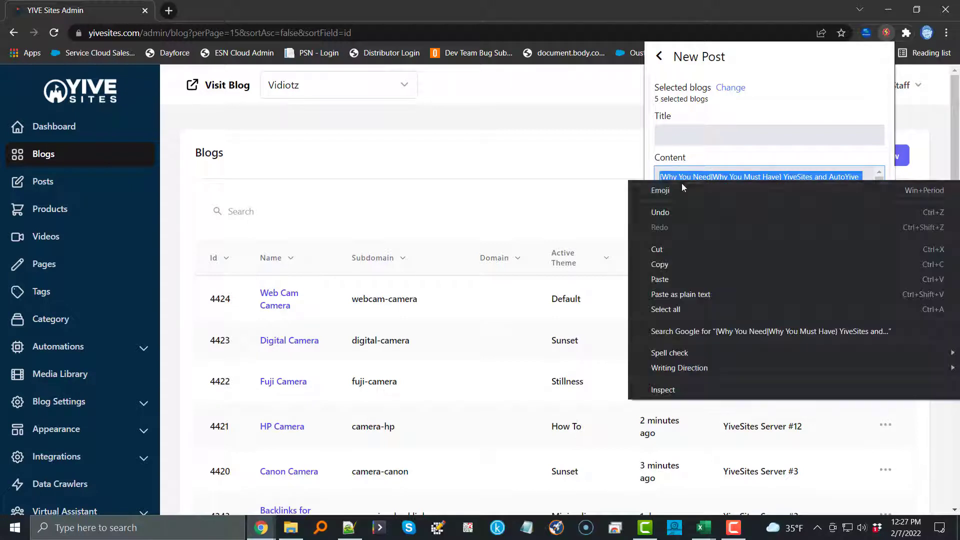
left_click(676, 267)
left_click(669, 132)
right_click(669, 131)
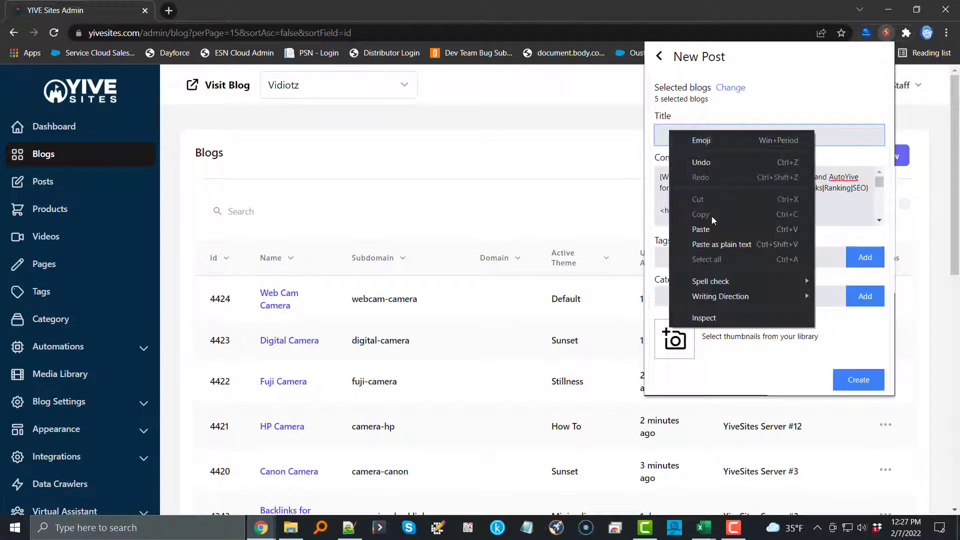
left_click(698, 222)
Add Cameras as both the post tag and the post category
left_click(792, 259)
type("Camera")
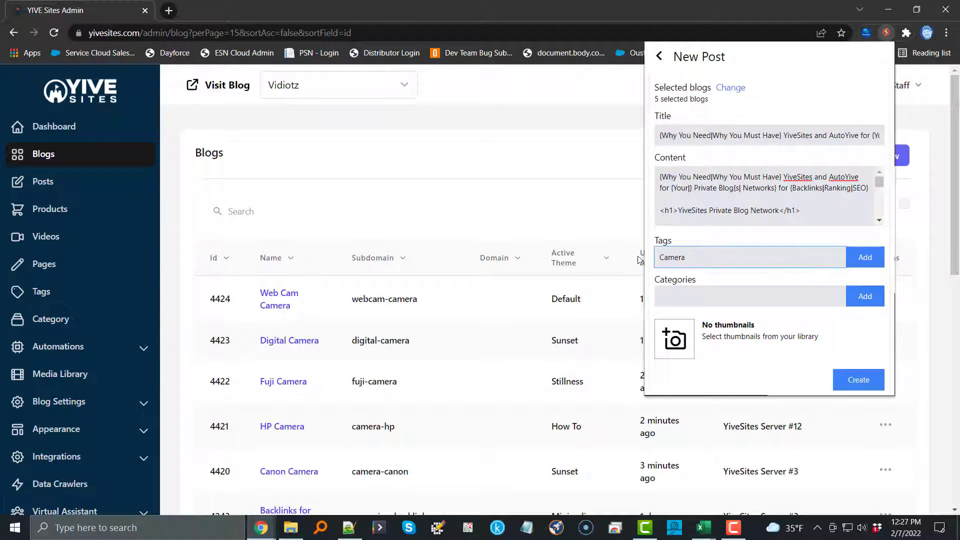
left_click(684, 291)
type("Cameras")
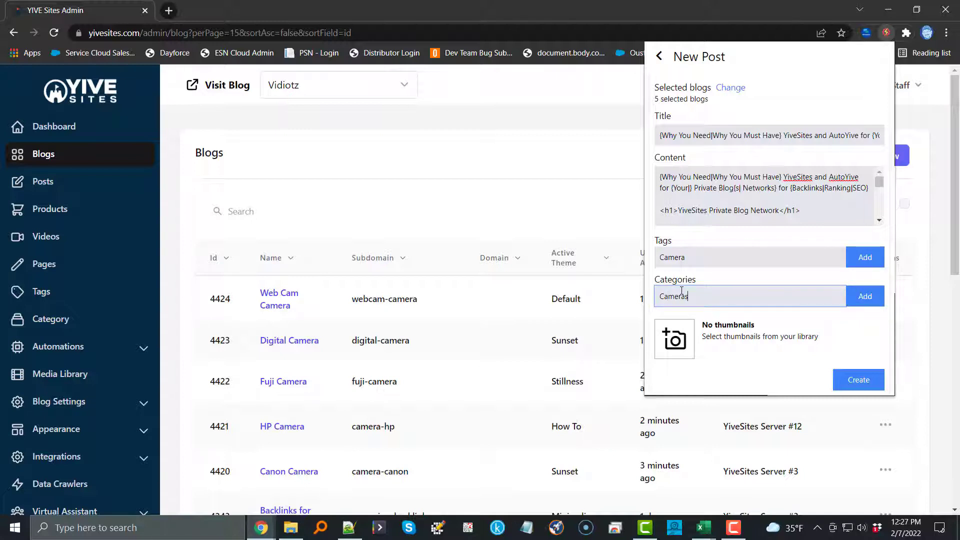
left_click(704, 259)
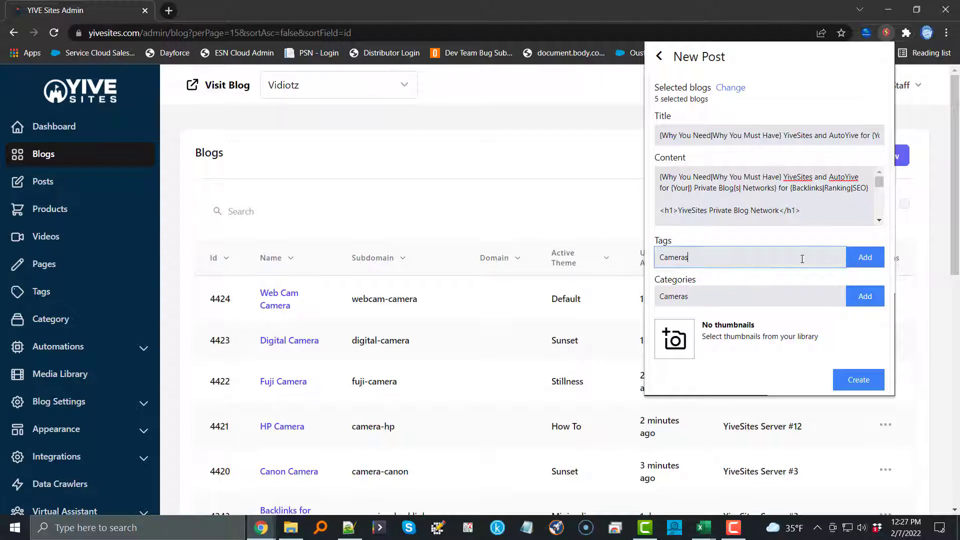
left_click(866, 257)
left_click(867, 309)
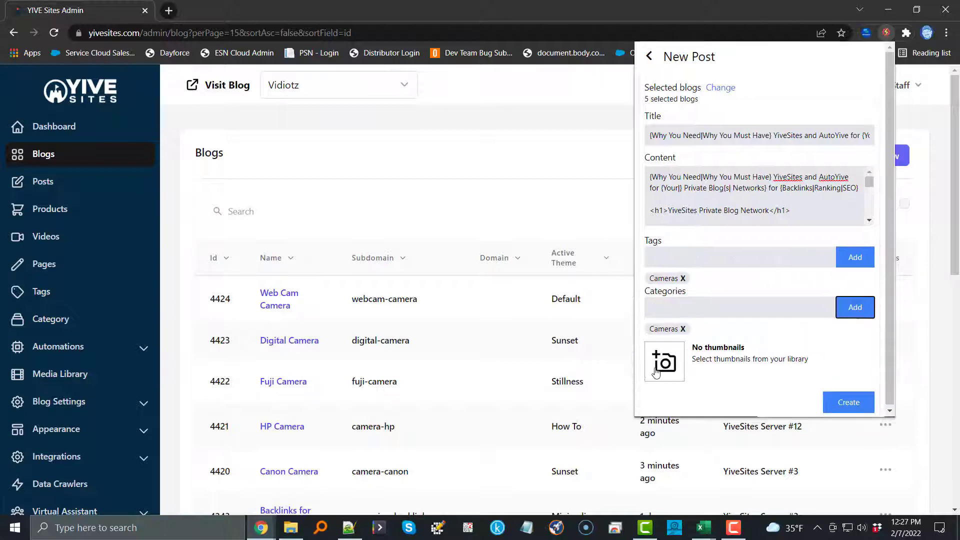
left_click(664, 363)
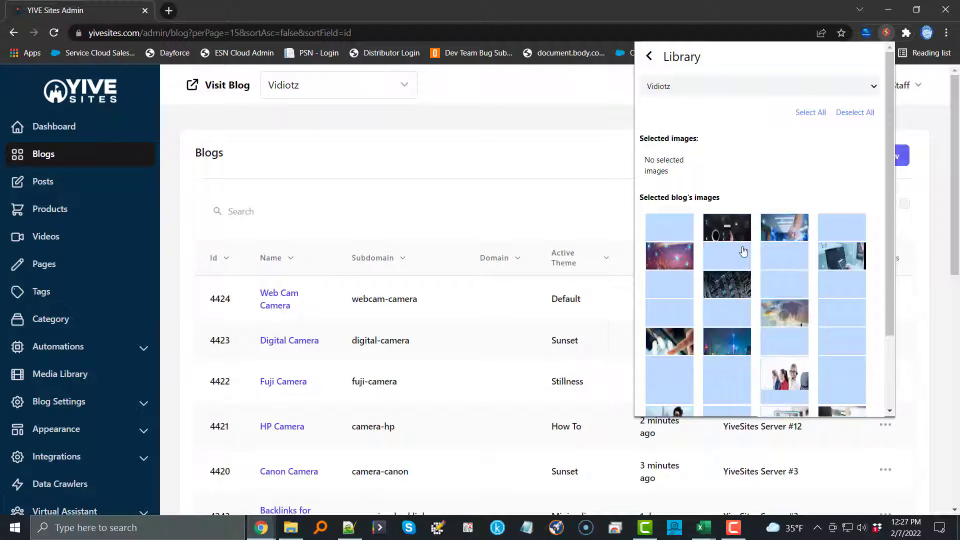
scroll(744, 254, "down", 3)
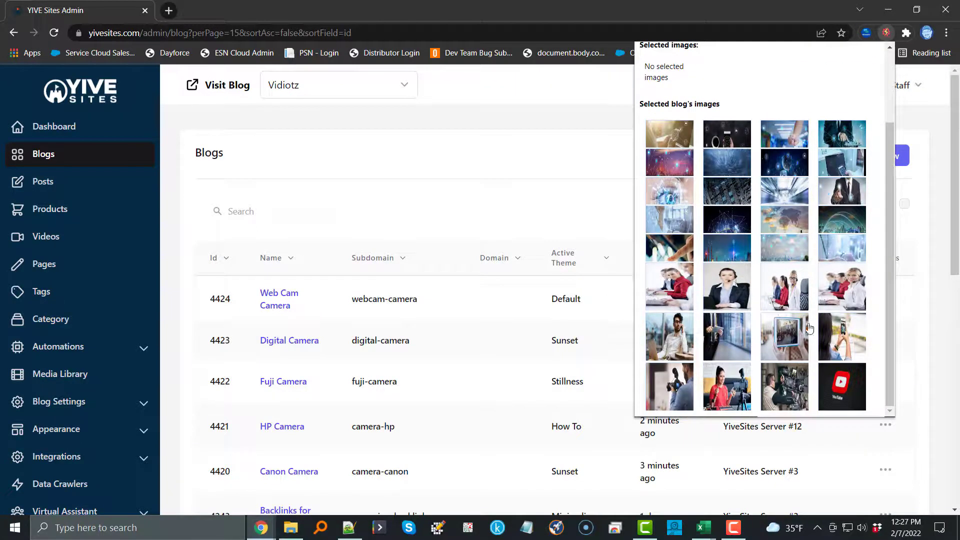
Attach the camera operator, woman in red and photographer images as thumbnails
left_click(786, 391)
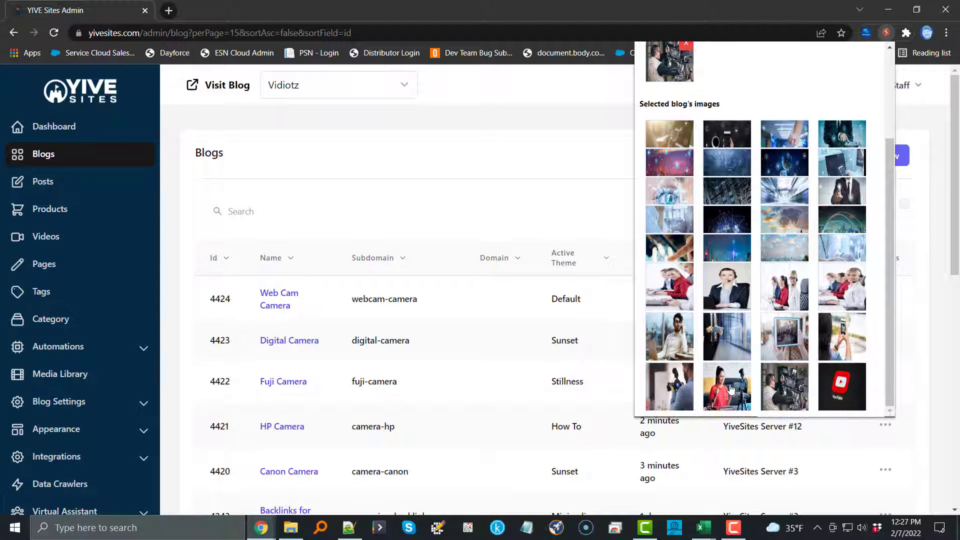
left_click(732, 392)
left_click(678, 394)
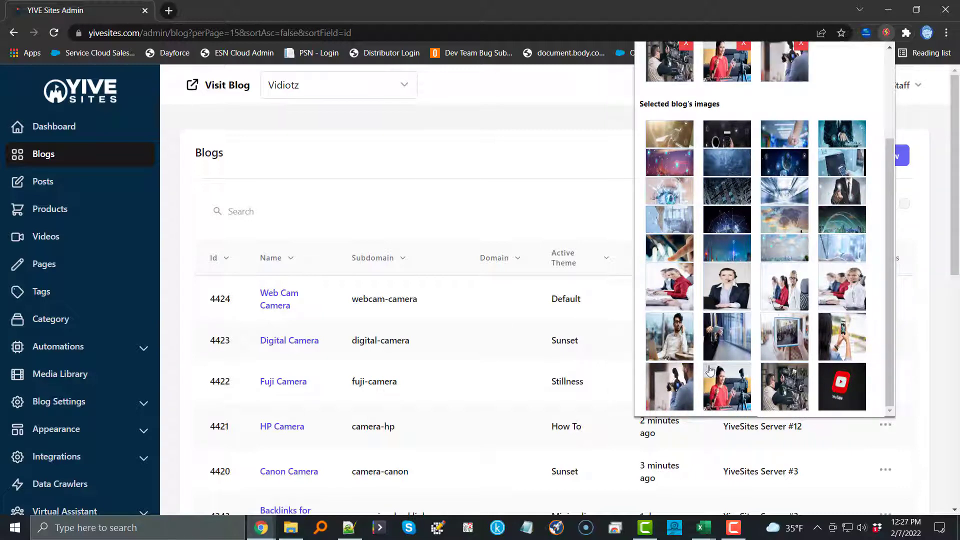
scroll(836, 165, "up", 5)
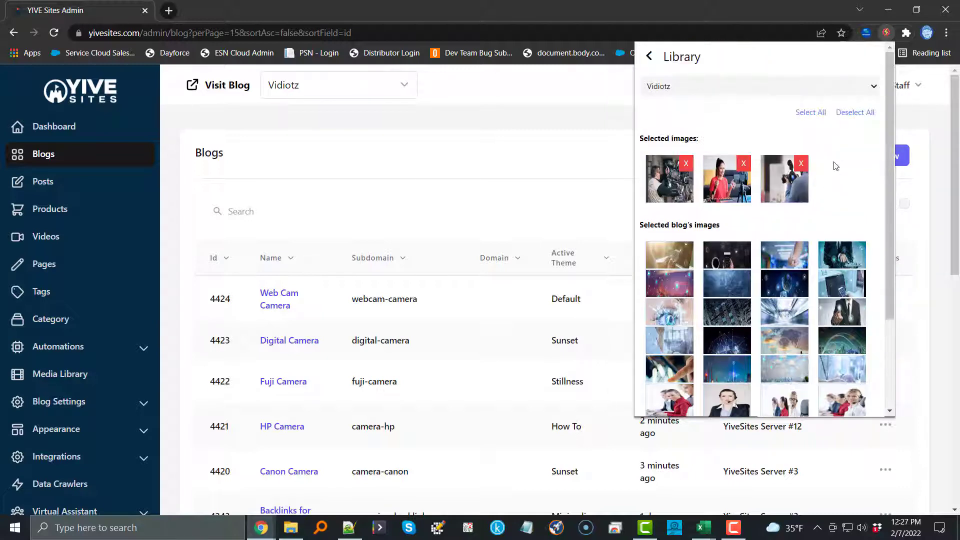
left_click(650, 58)
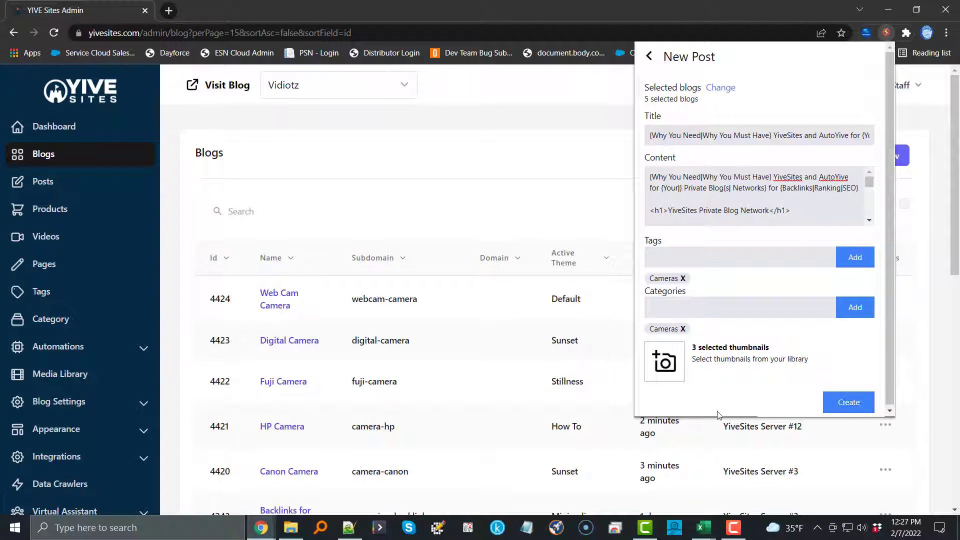
Reset the online timer to zero and start it
left_click(261, 528)
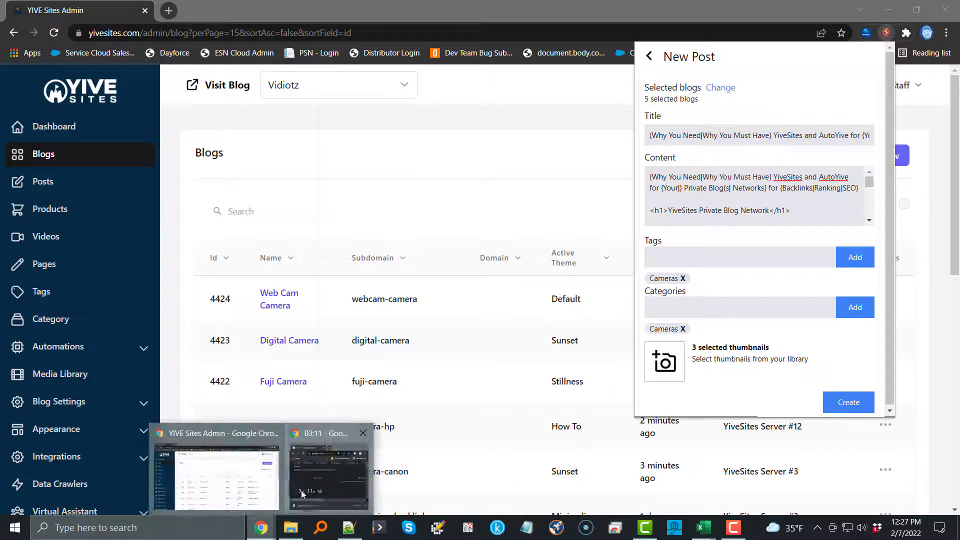
left_click(331, 457)
scroll(422, 310, "down", 2)
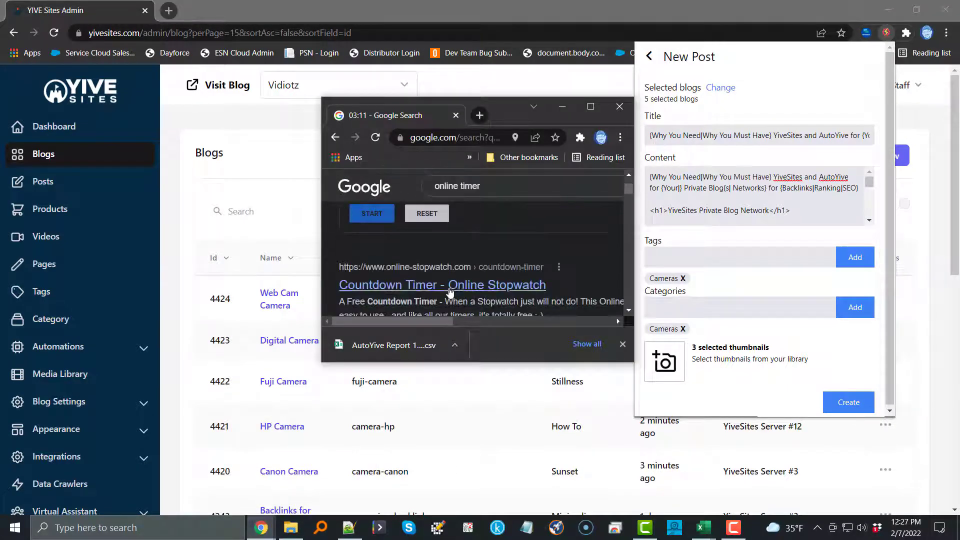
left_click(431, 217)
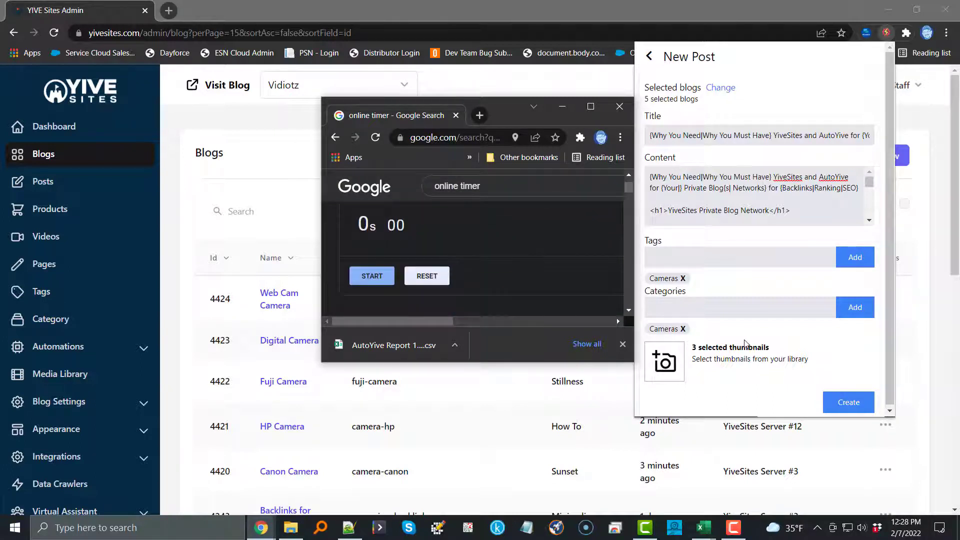
left_click(372, 276)
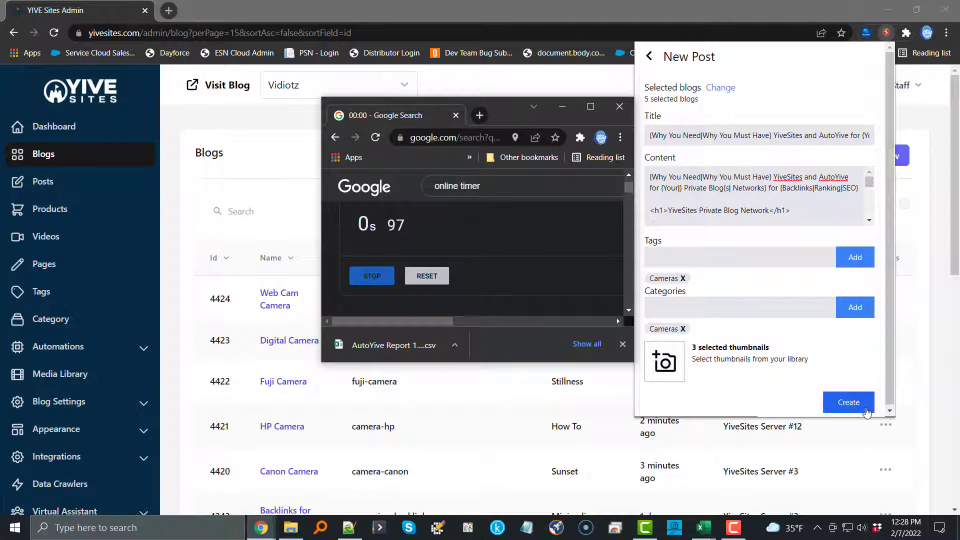
Submit the post to the five camera blogs, stopping the timer when finished
left_click(849, 402)
left_click(260, 528)
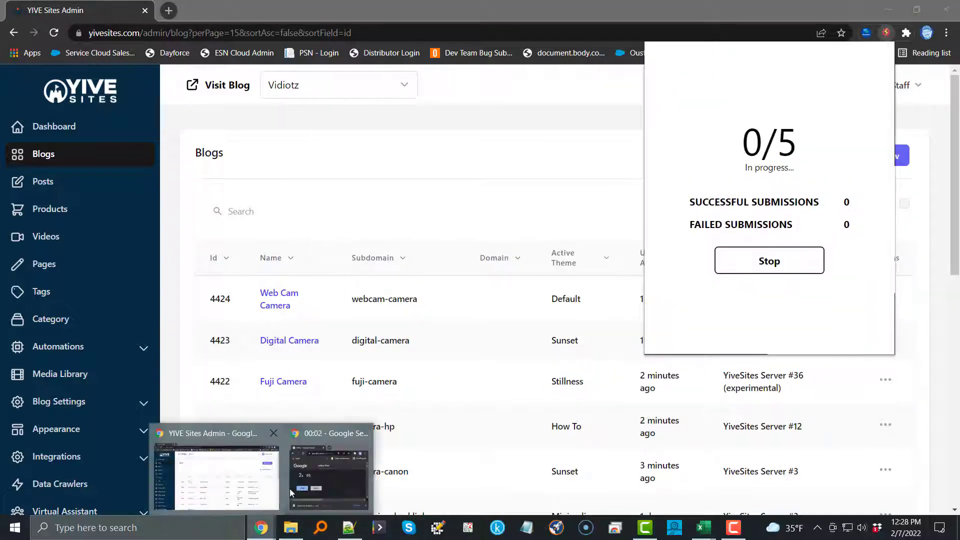
left_click(328, 477)
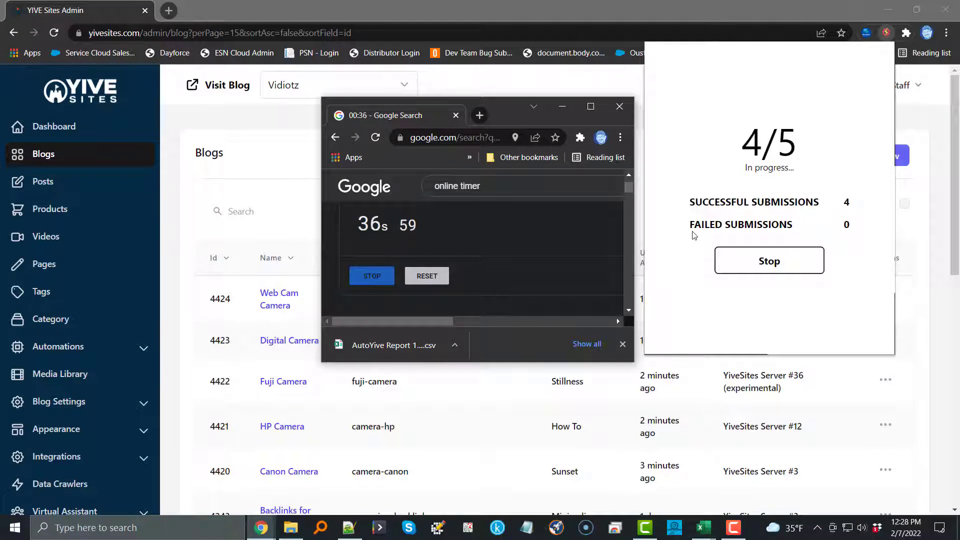
left_click(367, 276)
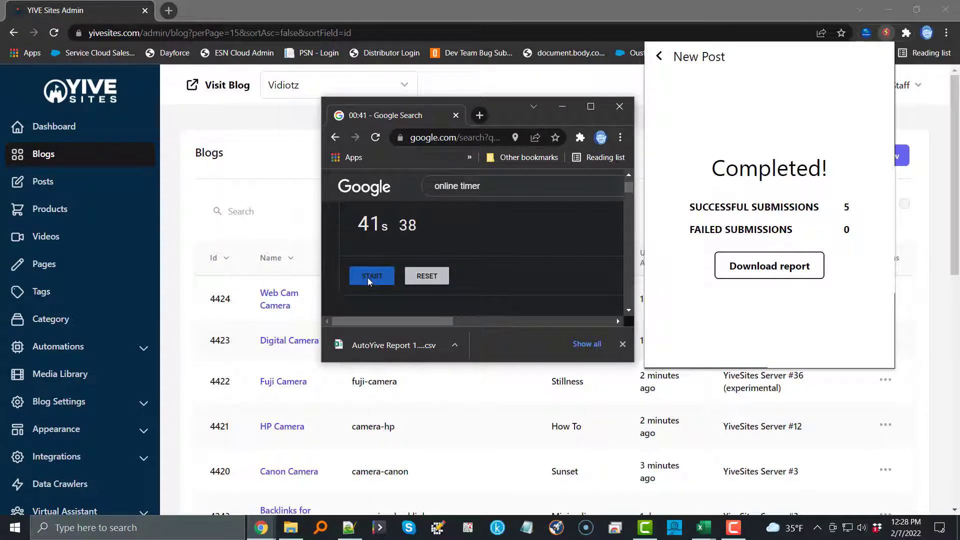
Open the downloaded post report in Excel and select the Canon post URL in D2
left_click(760, 270)
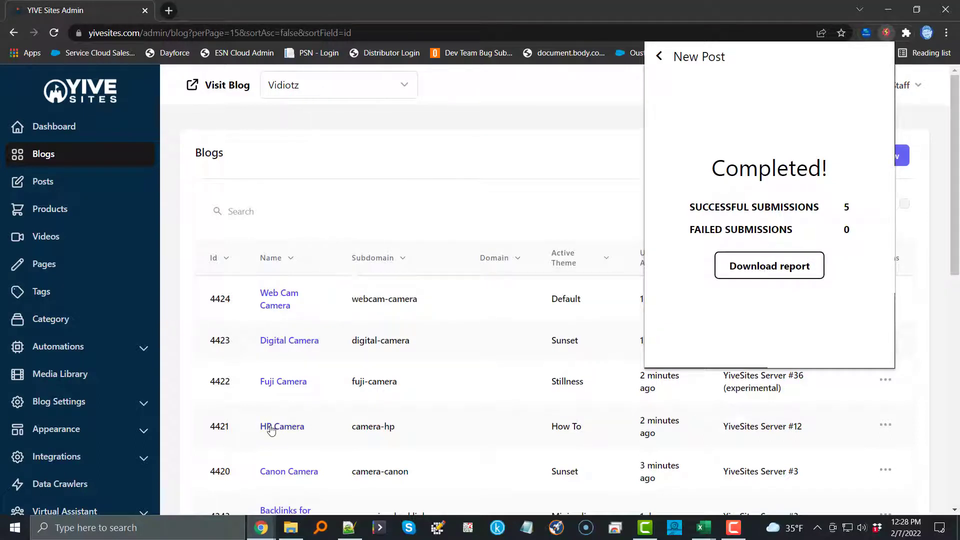
left_click(291, 527)
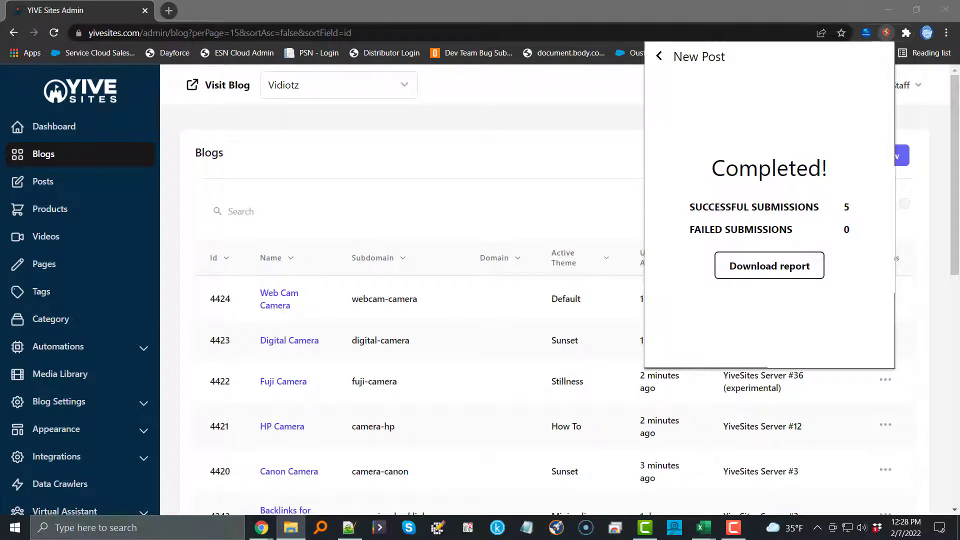
left_click(704, 528)
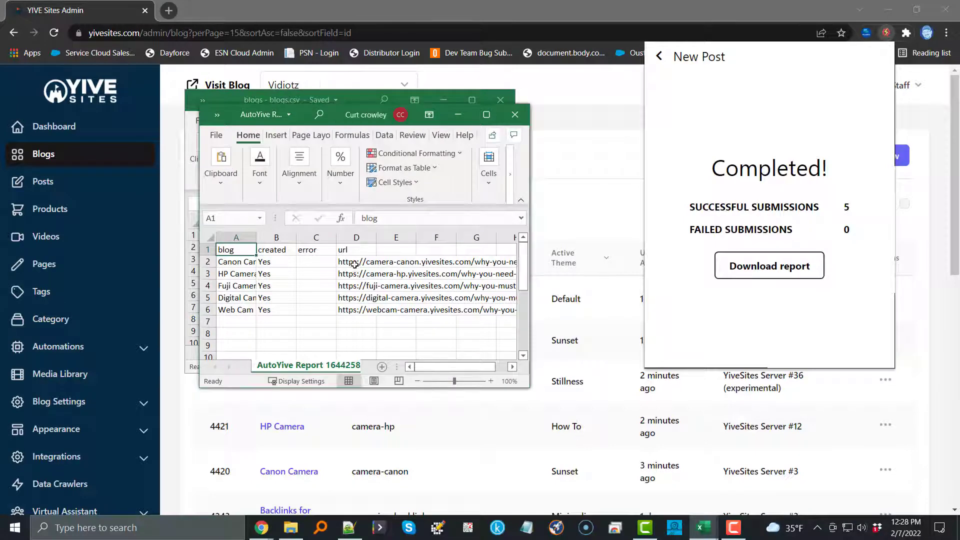
left_click(351, 263)
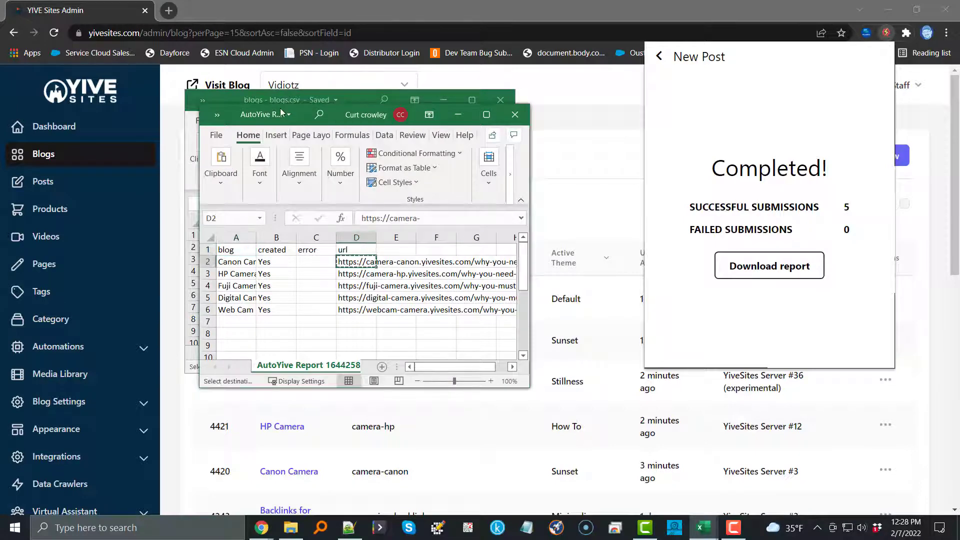
Load the Canon and HP camera post URLs from the report in new Chrome tabs
left_click(167, 11)
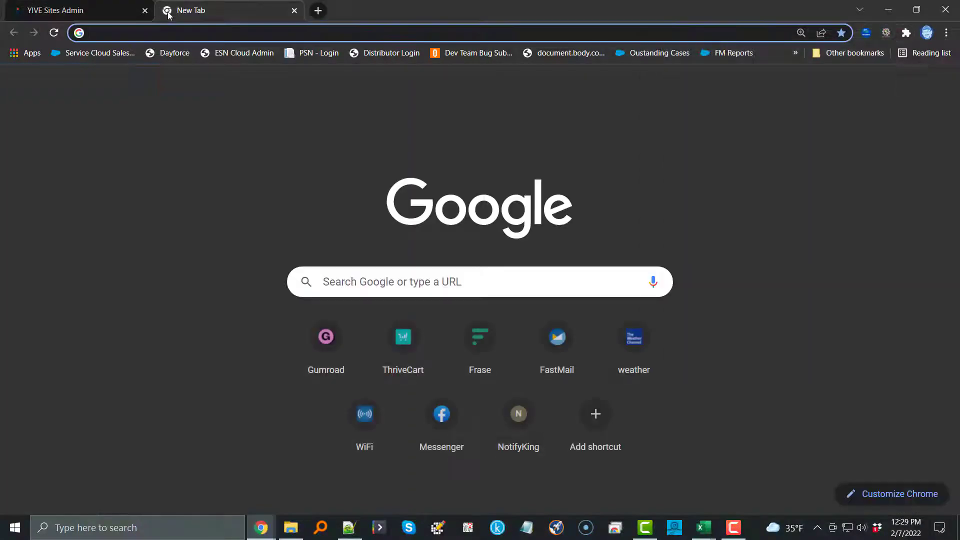
type("https://camera-canon.yivesites.com/why-you-need-yivesites-and-autoyive-for-your-private-blogs-for-ranking")
key("Return")
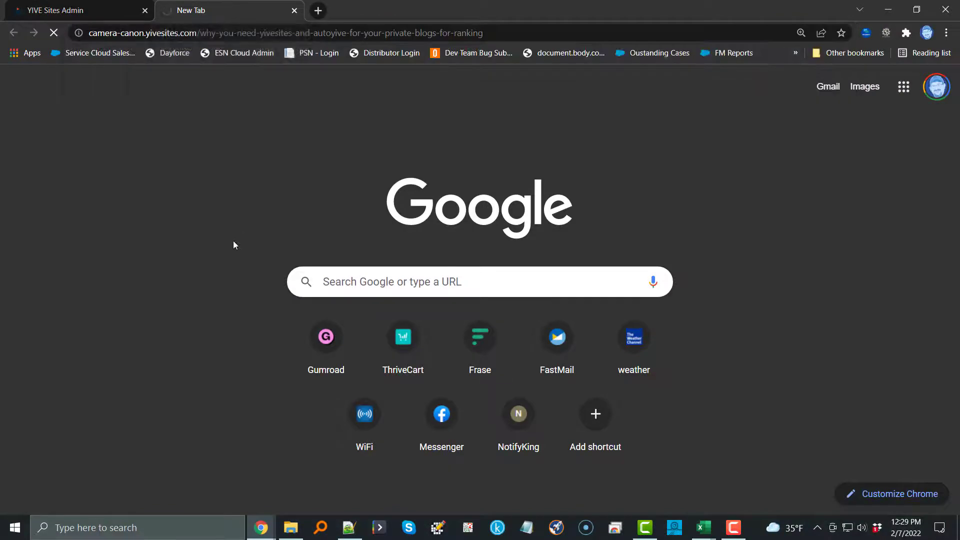
left_click(704, 527)
left_click(921, 463)
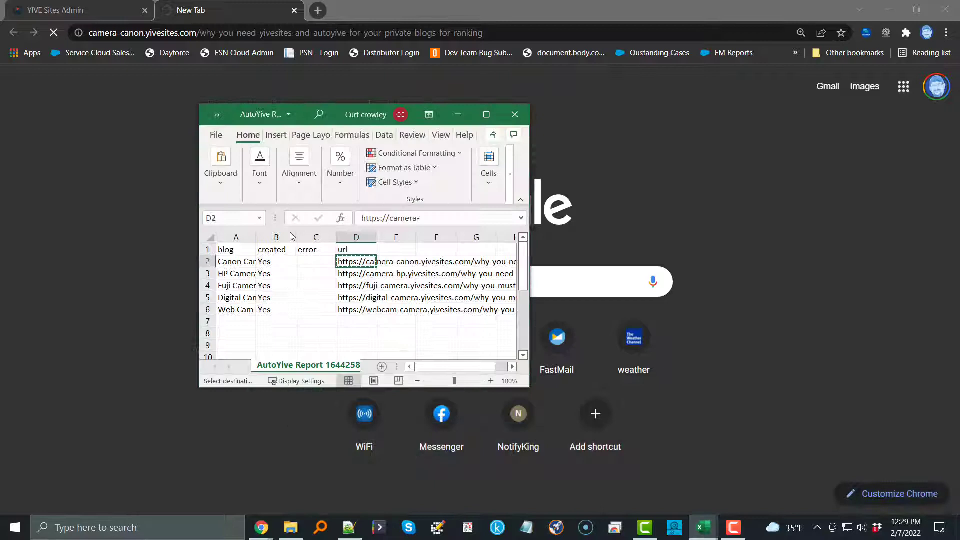
left_click(355, 275)
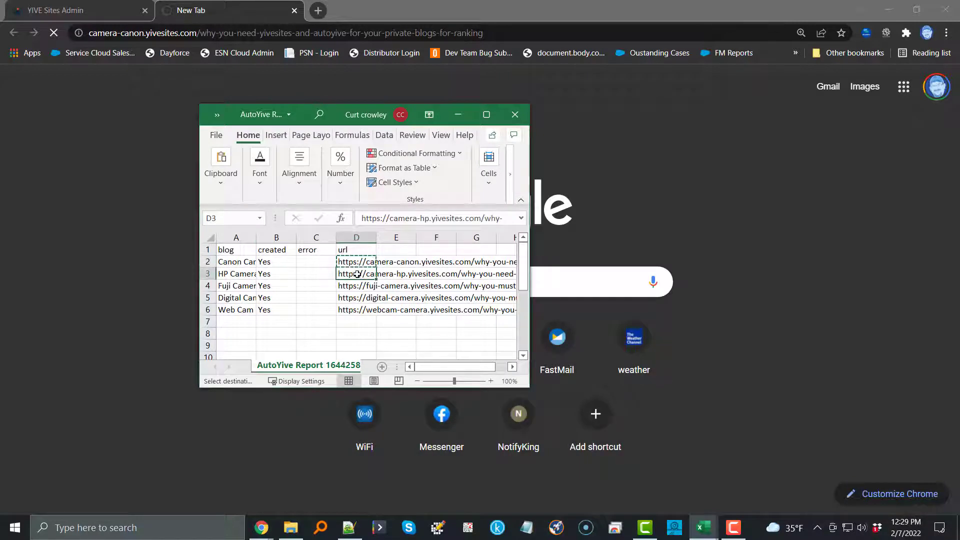
key("ctrl+c")
left_click(317, 11)
key("ctrl+v")
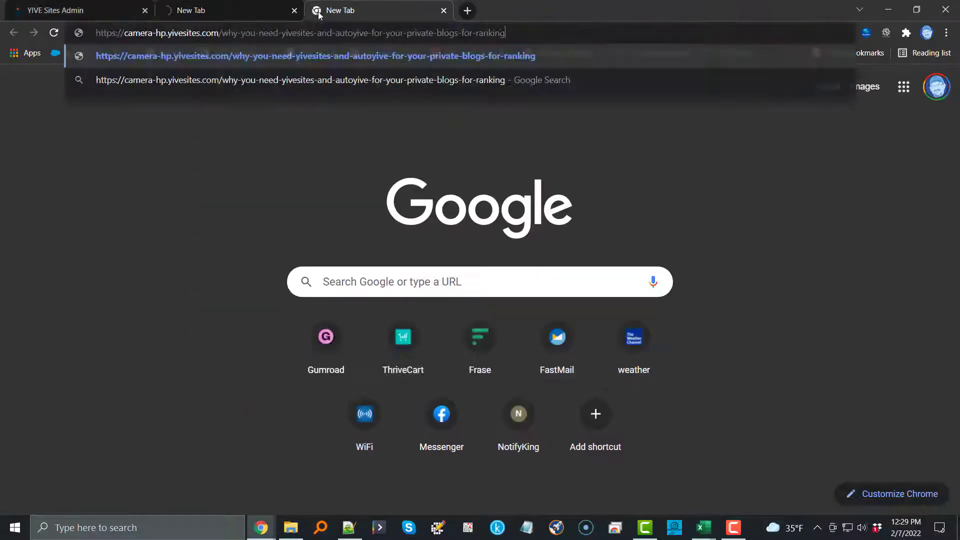
key("Return")
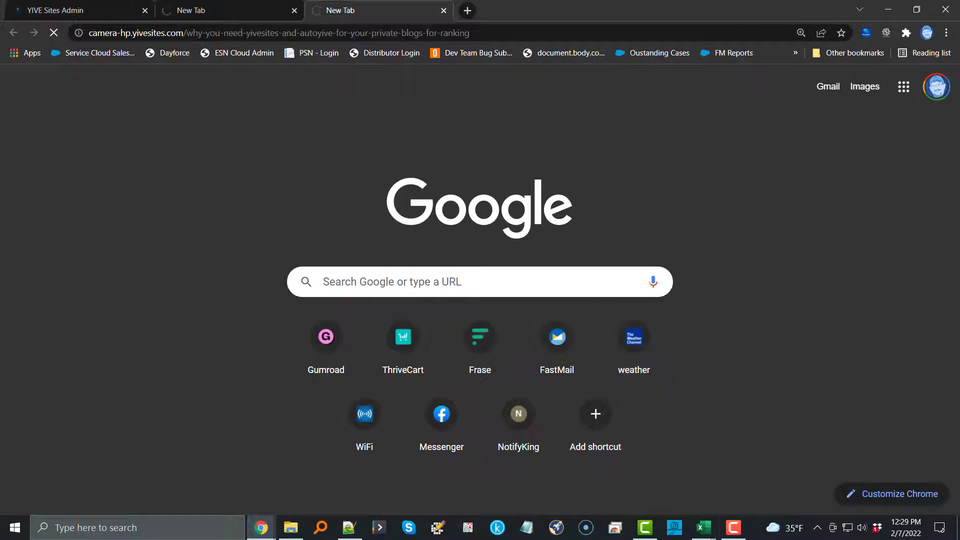
Load the Fuji camera post URL from report cell D4 in a new tab
left_click(703, 527)
left_click(698, 465)
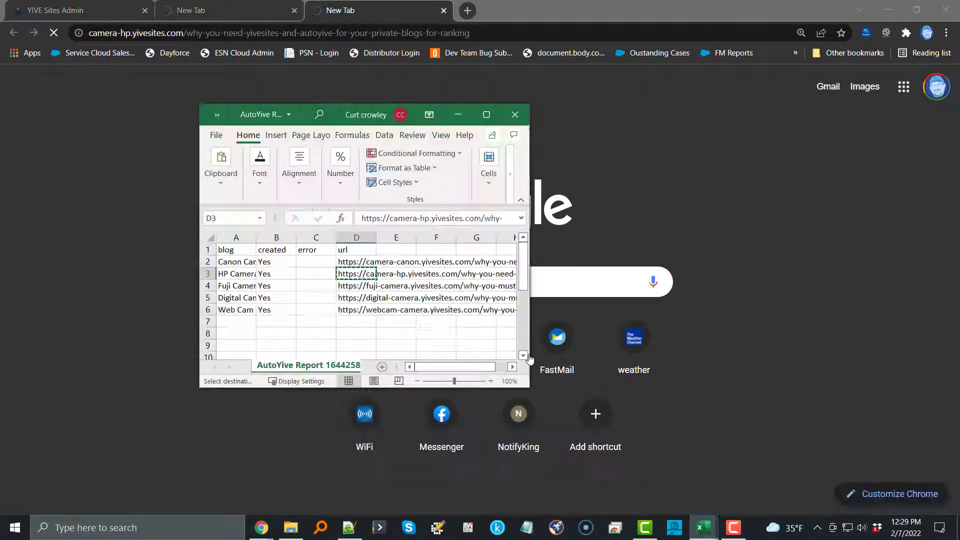
left_click(360, 288)
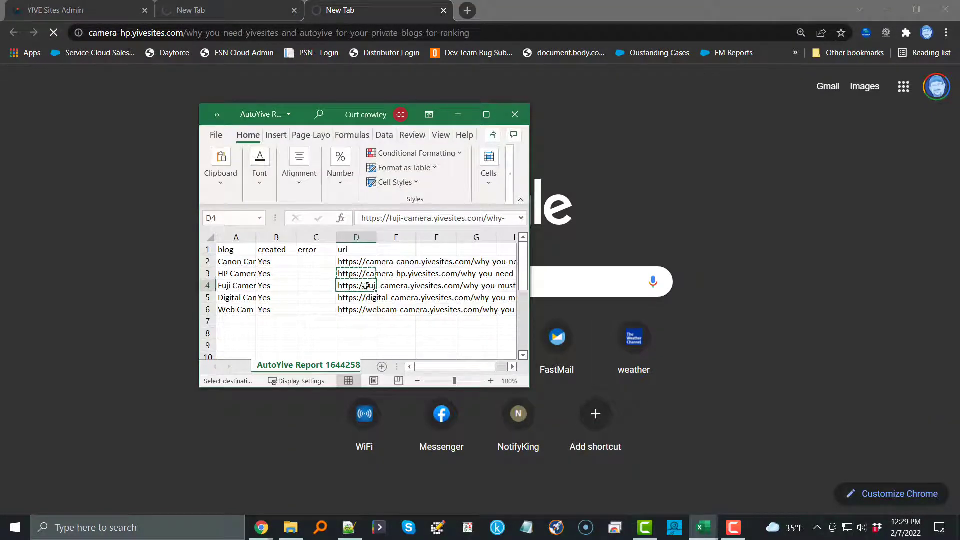
key("ctrl+c")
left_click(467, 9)
key("ctrl+v")
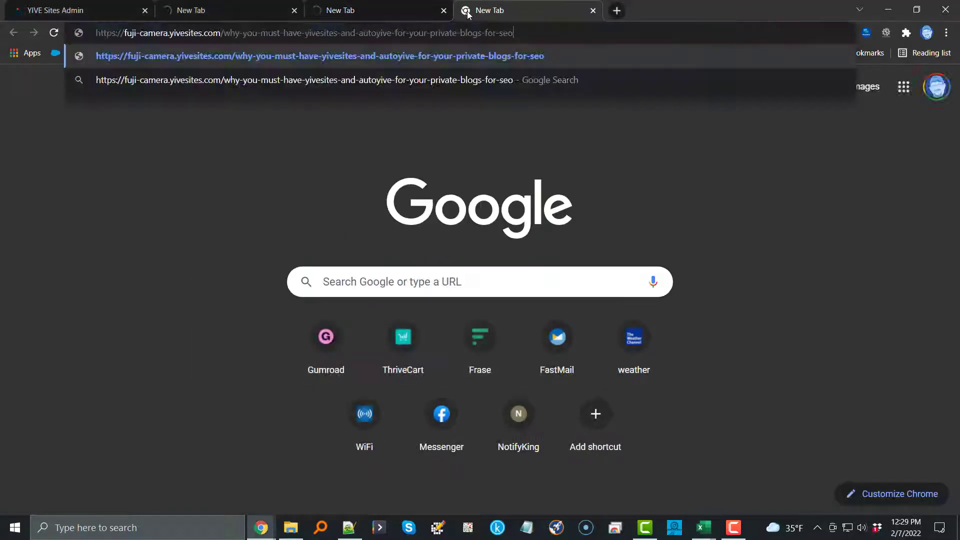
key("Return")
mouse_move(704, 527)
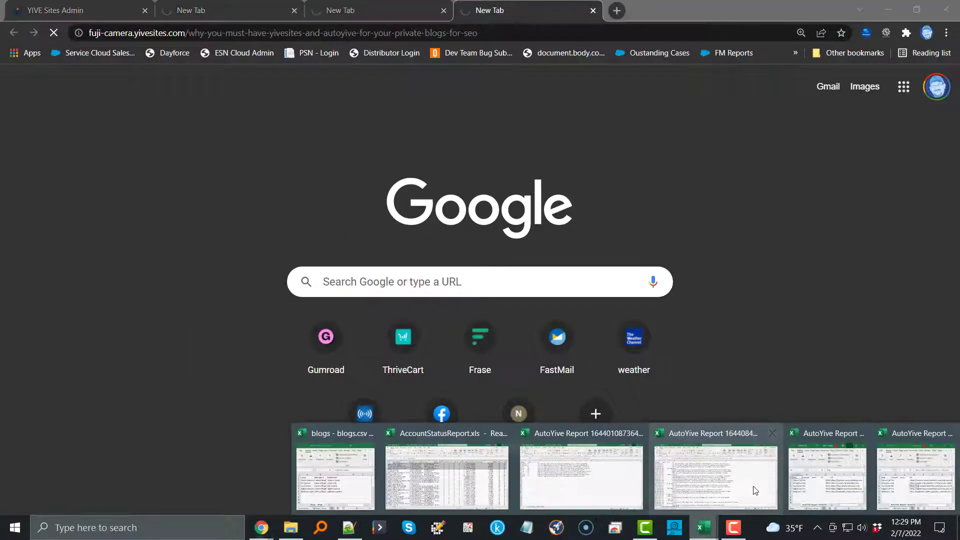
Load the Digital camera post URL from cell D5 in a new tab
left_click(716, 469)
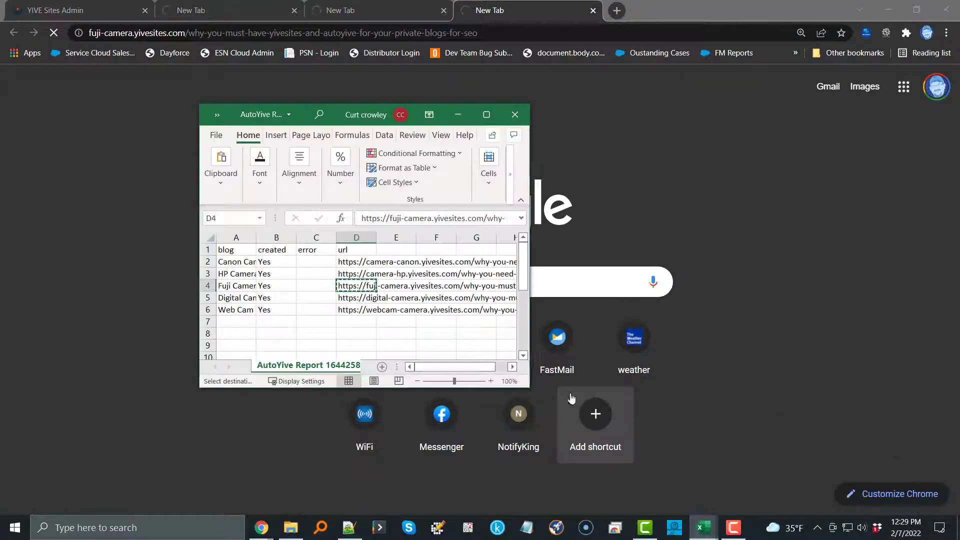
left_click(346, 299)
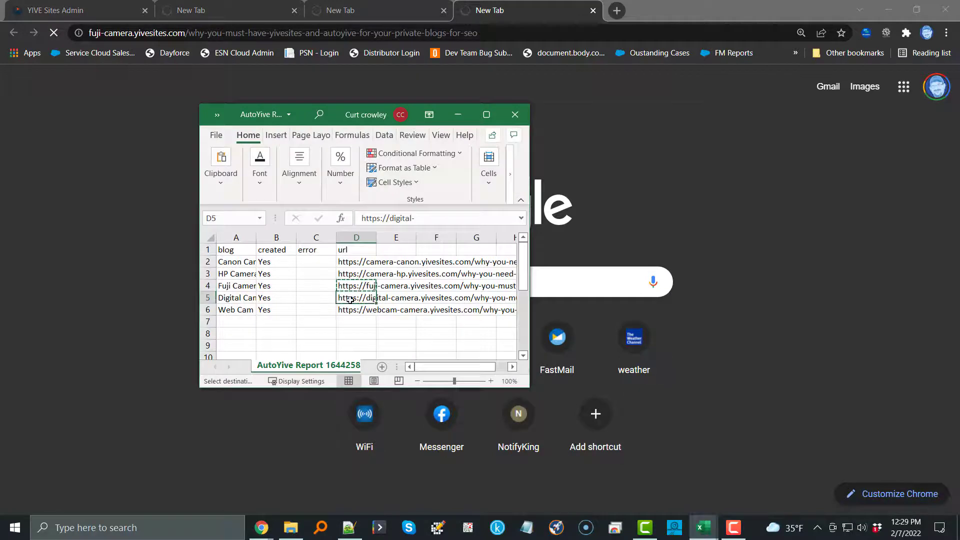
left_click(617, 10)
key("ctrl+v")
key("Return")
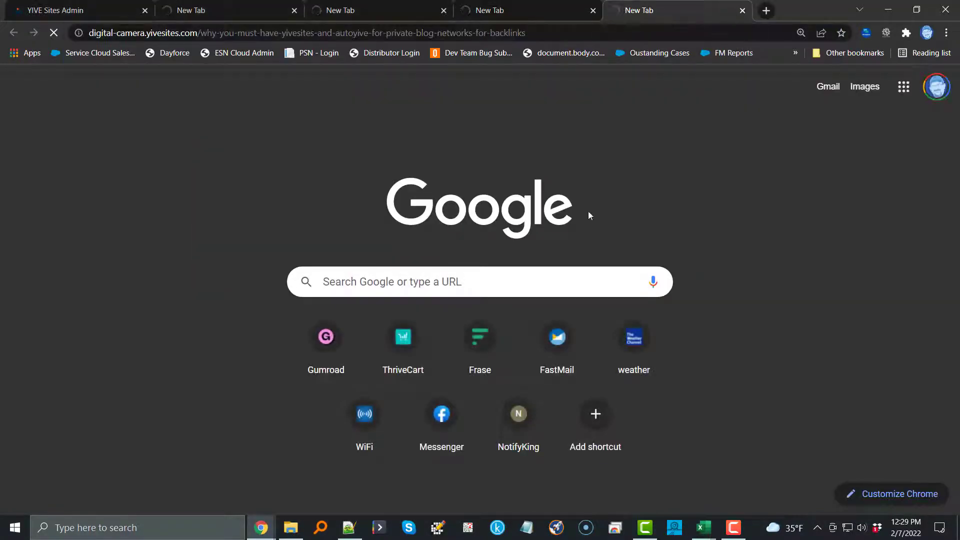
left_click(702, 528)
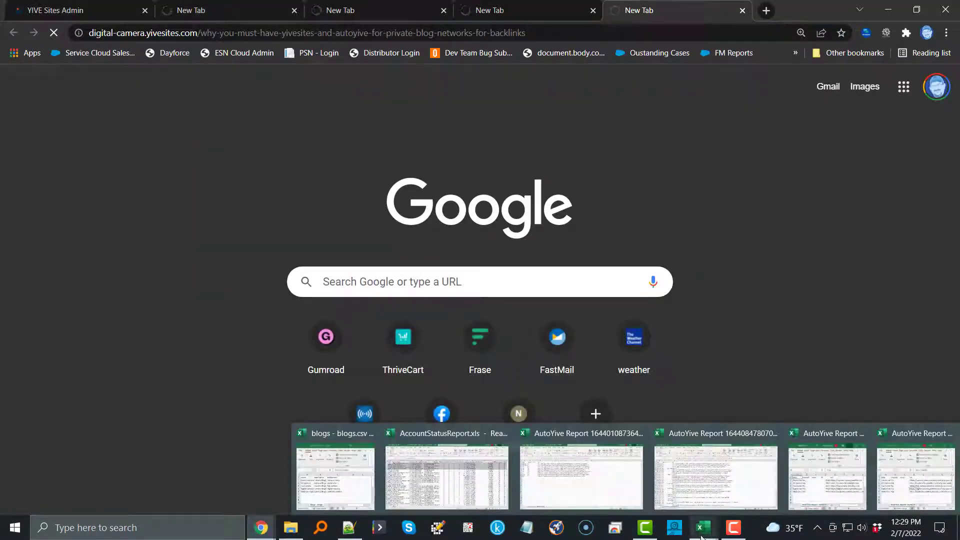
left_click(905, 467)
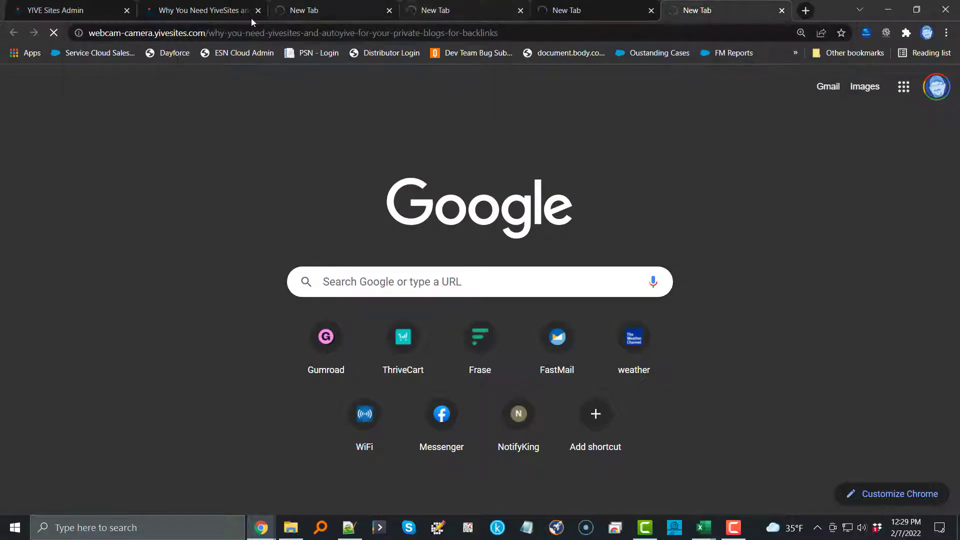
Review the published article on the Canon and HP camera post tabs
left_click(210, 14)
scroll(256, 150, "down", 5)
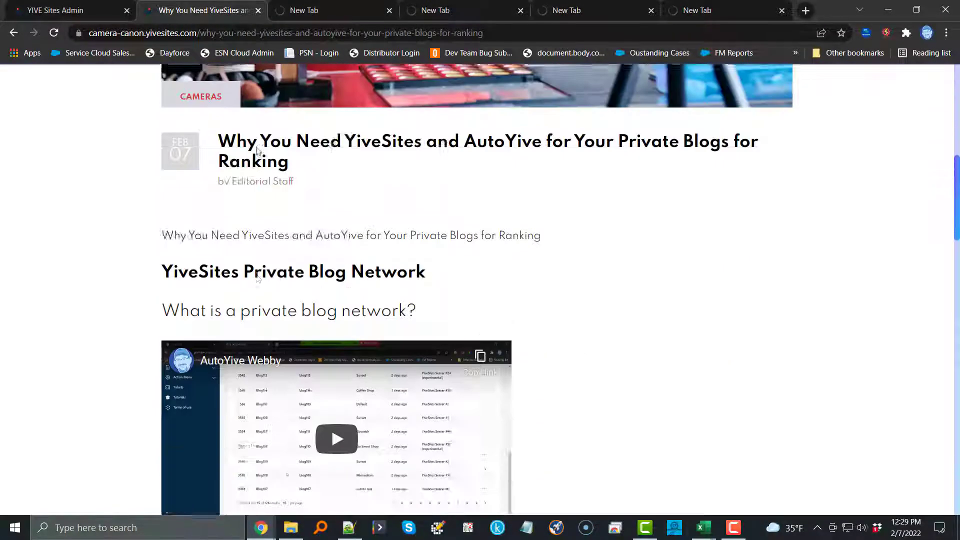
scroll(256, 150, "down", 5)
scroll(256, 150, "down", 8)
scroll(256, 150, "down", 5)
scroll(255, 151, "up", 3)
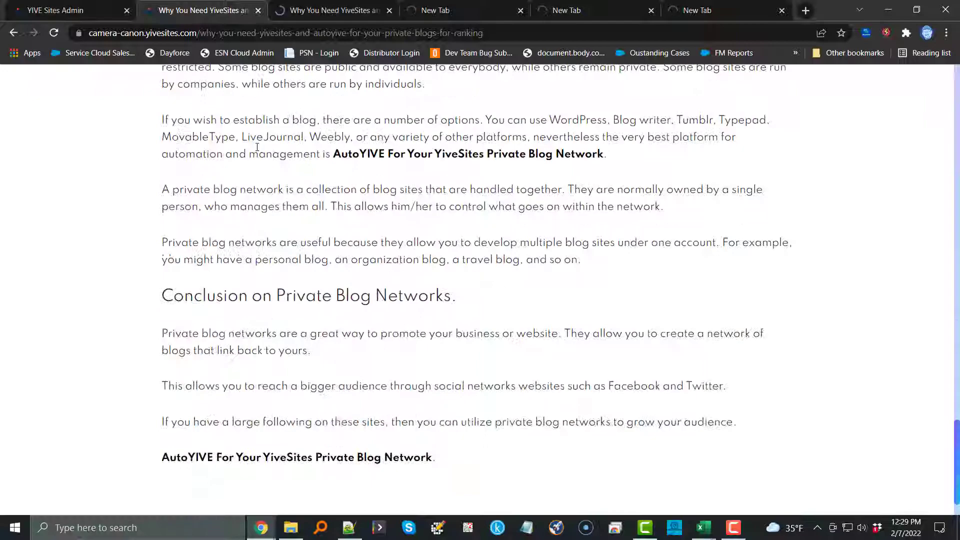
scroll(262, 145, "up", 10)
scroll(263, 145, "up", 10)
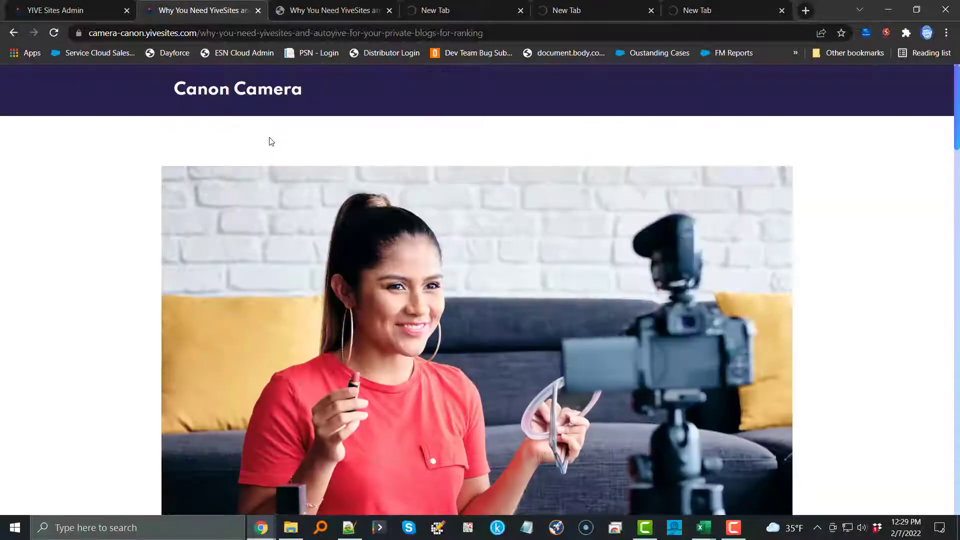
left_click(333, 10)
scroll(261, 227, "down", 5)
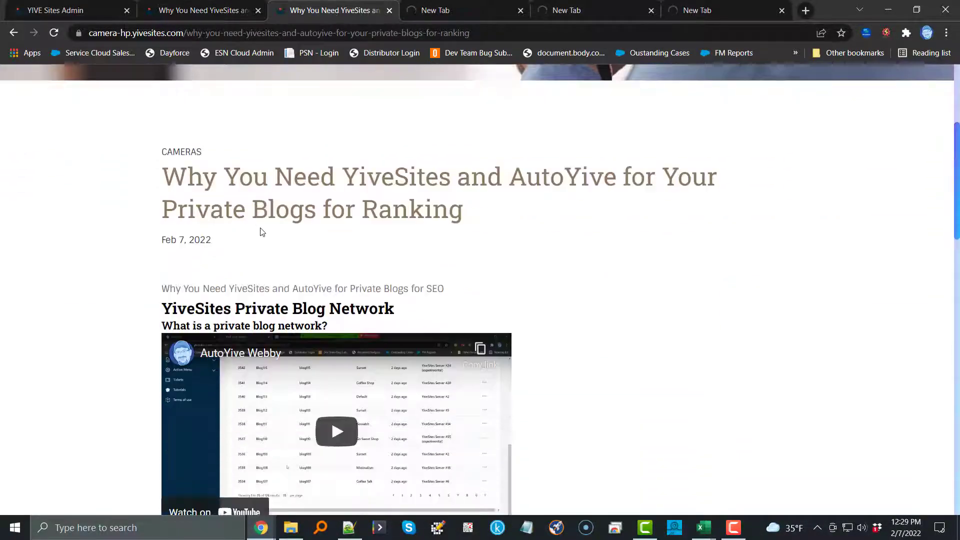
scroll(260, 231, "down", 3)
scroll(261, 231, "down", 2)
scroll(260, 231, "down", 4)
scroll(260, 231, "down", 6)
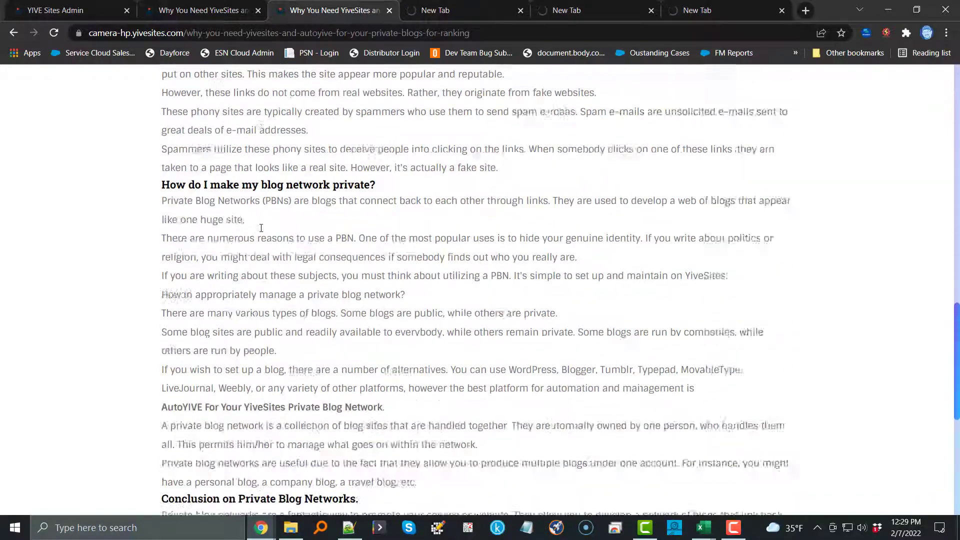
scroll(260, 229, "down", 5)
scroll(262, 227, "up", 6)
scroll(262, 227, "up", 6)
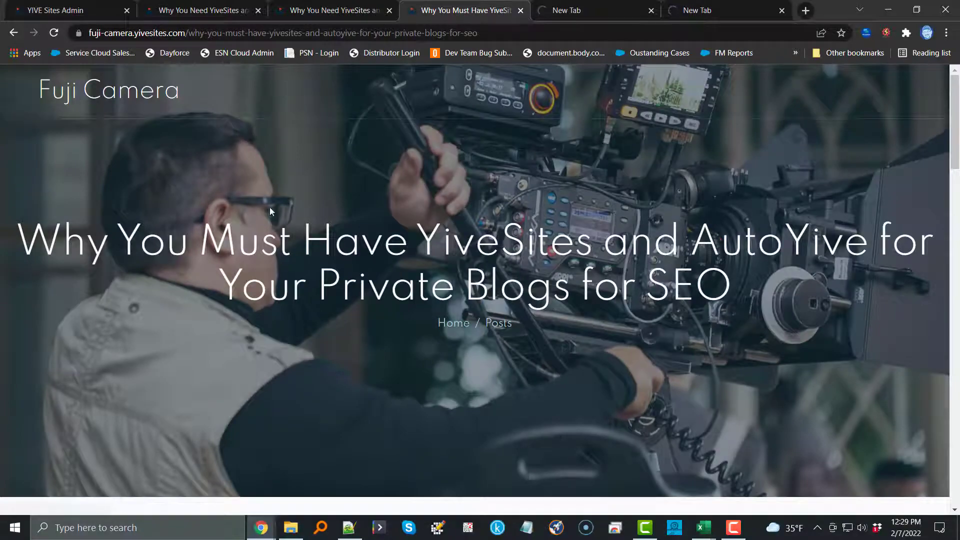
scroll(429, 198, "down", 3)
scroll(389, 201, "down", 3)
scroll(389, 201, "down", 6)
scroll(390, 201, "down", 6)
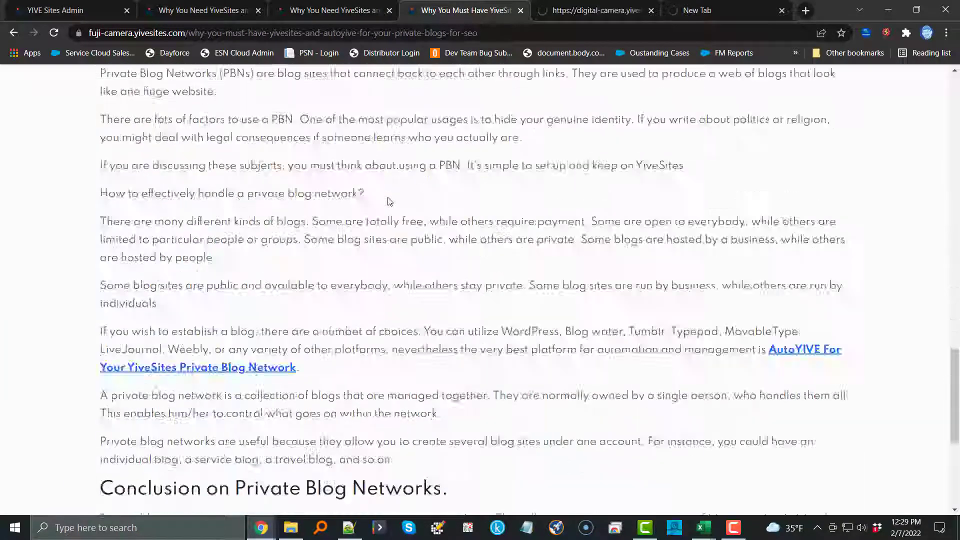
scroll(389, 201, "down", 5)
scroll(390, 202, "up", 2)
scroll(388, 202, "up", 8)
scroll(388, 202, "up", 8)
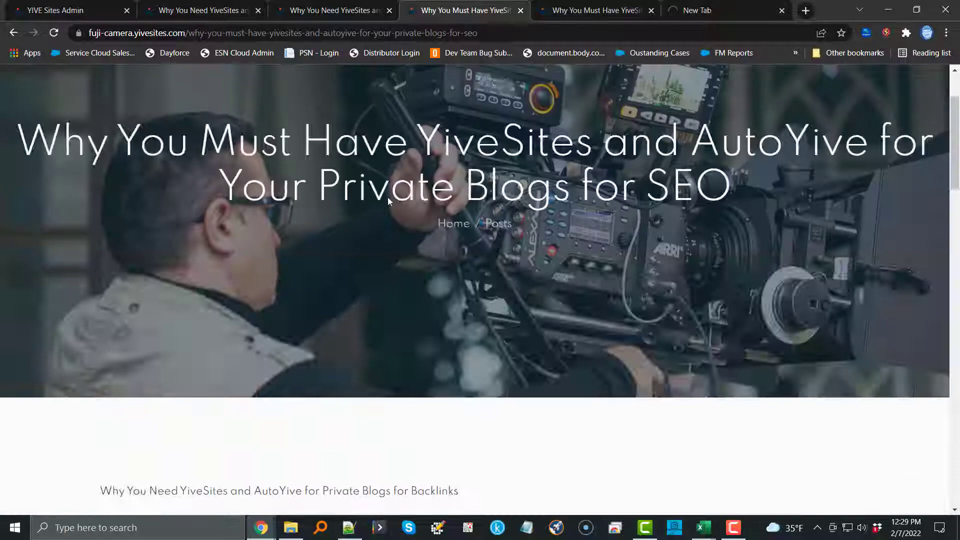
scroll(388, 201, "up", 3)
Review the Digital Camera post, then read the Web Cam Camera post
left_click(577, 11)
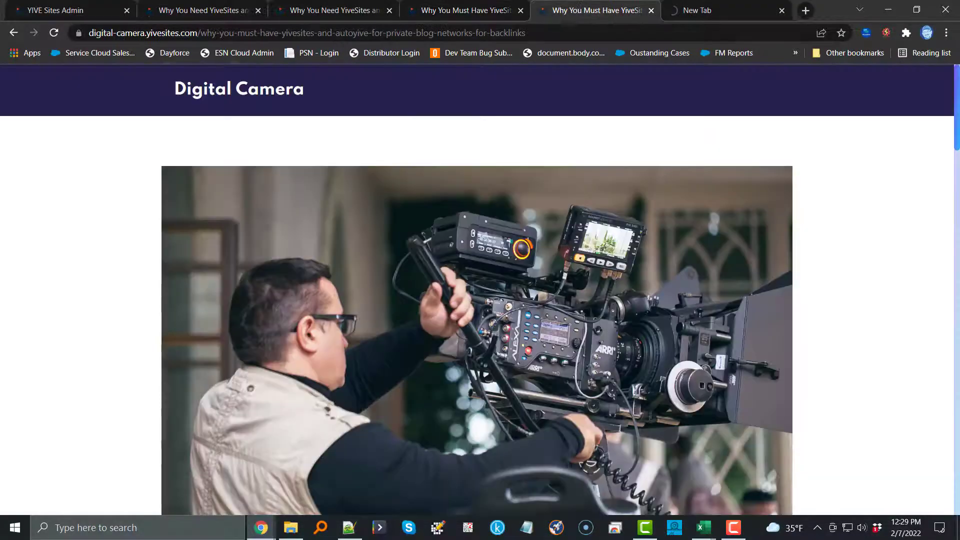
scroll(356, 169, "down", 3)
scroll(356, 170, "down", 6)
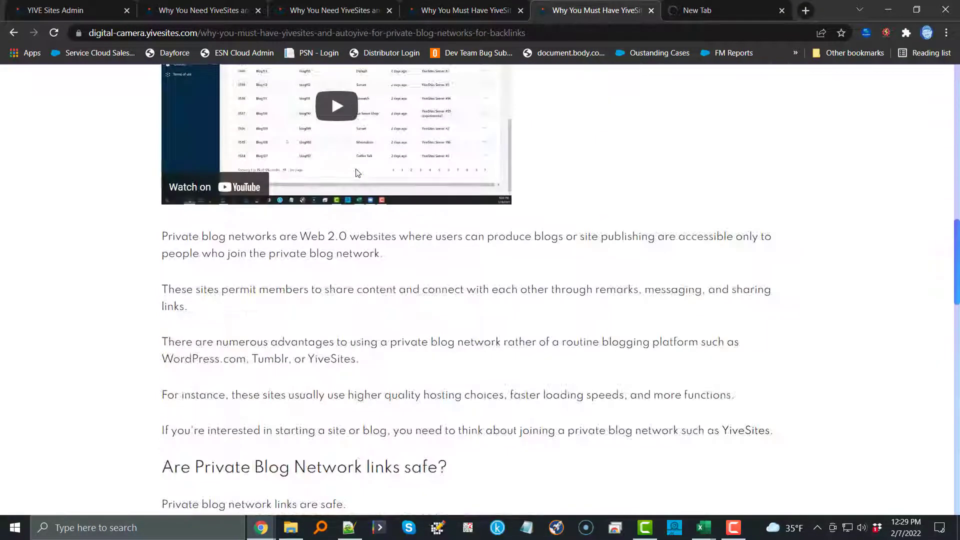
scroll(356, 169, "down", 6)
scroll(355, 172, "down", 6)
scroll(356, 173, "up", 5)
scroll(356, 173, "up", 6)
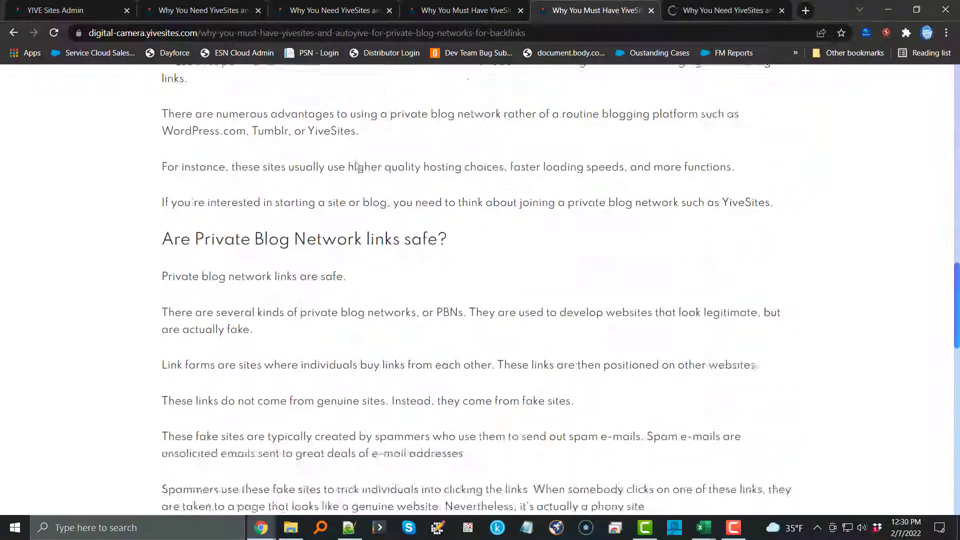
scroll(356, 173, "up", 8)
scroll(356, 158, "up", 3)
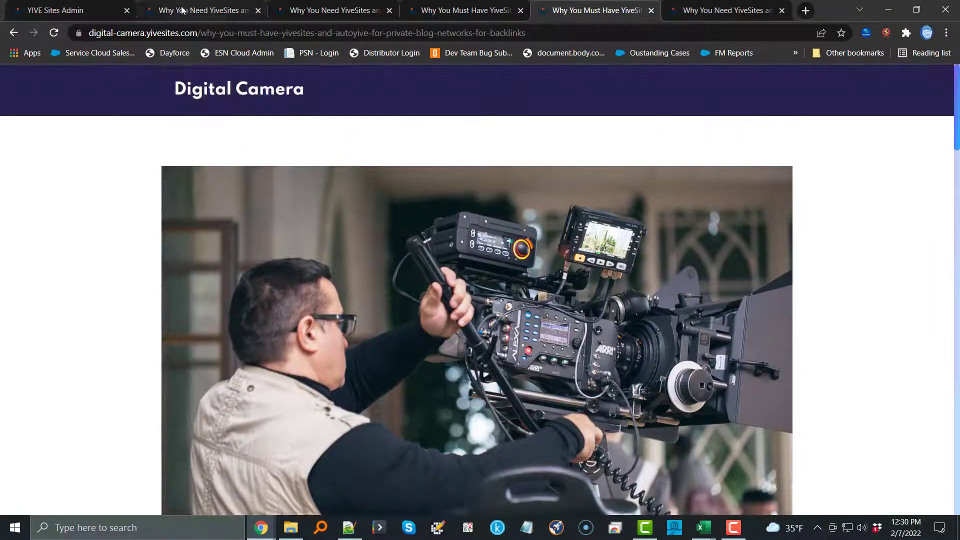
left_click(694, 10)
scroll(339, 215, "down", 5)
scroll(340, 215, "down", 5)
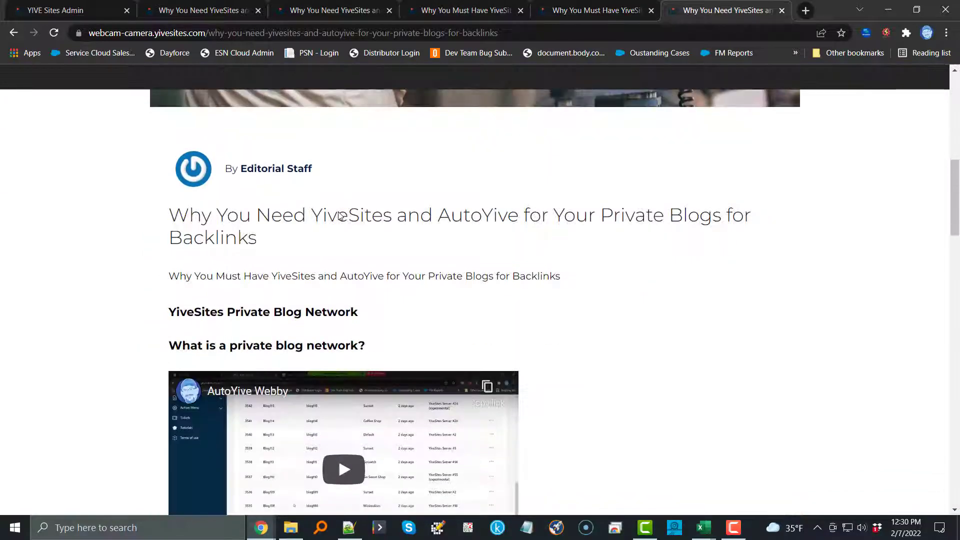
scroll(339, 215, "down", 5)
scroll(339, 216, "down", 5)
scroll(339, 216, "down", 5)
scroll(340, 215, "down", 3)
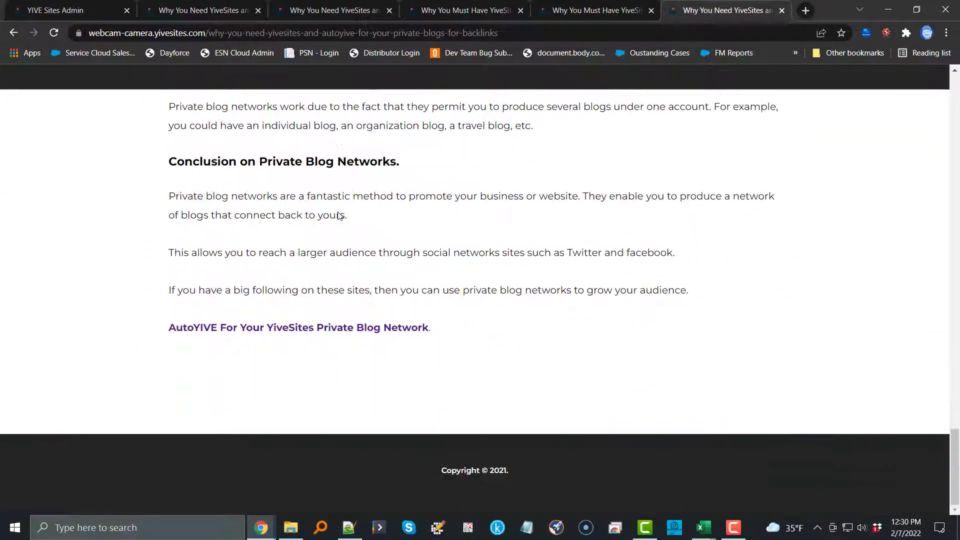
scroll(339, 216, "up", 5)
scroll(339, 215, "up", 6)
scroll(339, 212, "up", 8)
scroll(344, 207, "up", 4)
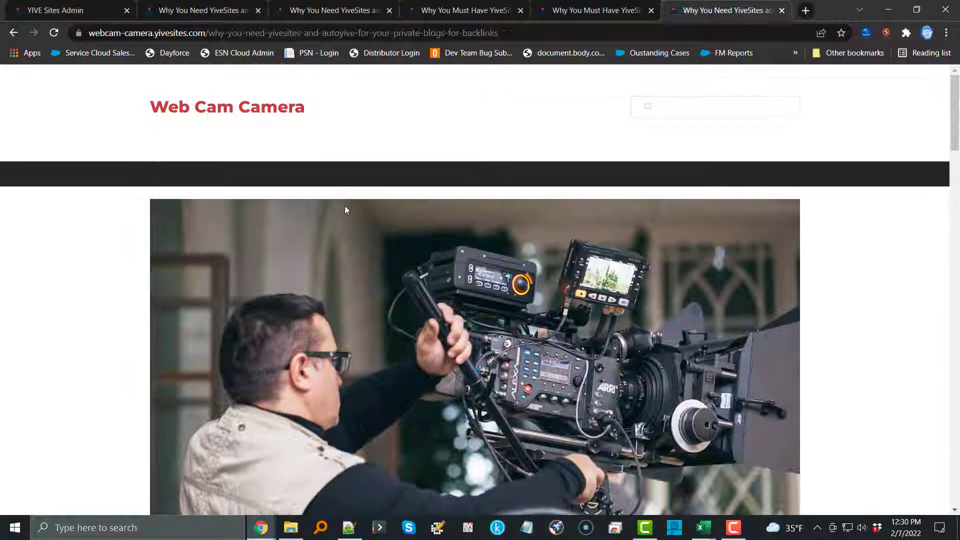